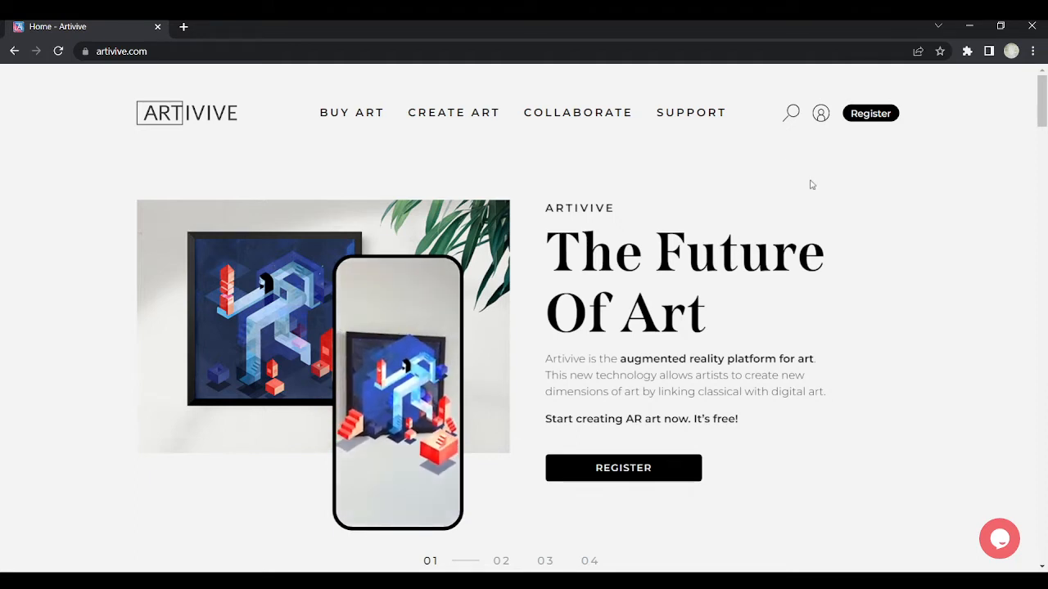
# Bring up the CREATE ART menu listing Bridge, account, resources and pricing options
pyautogui.moveTo(466, 140)
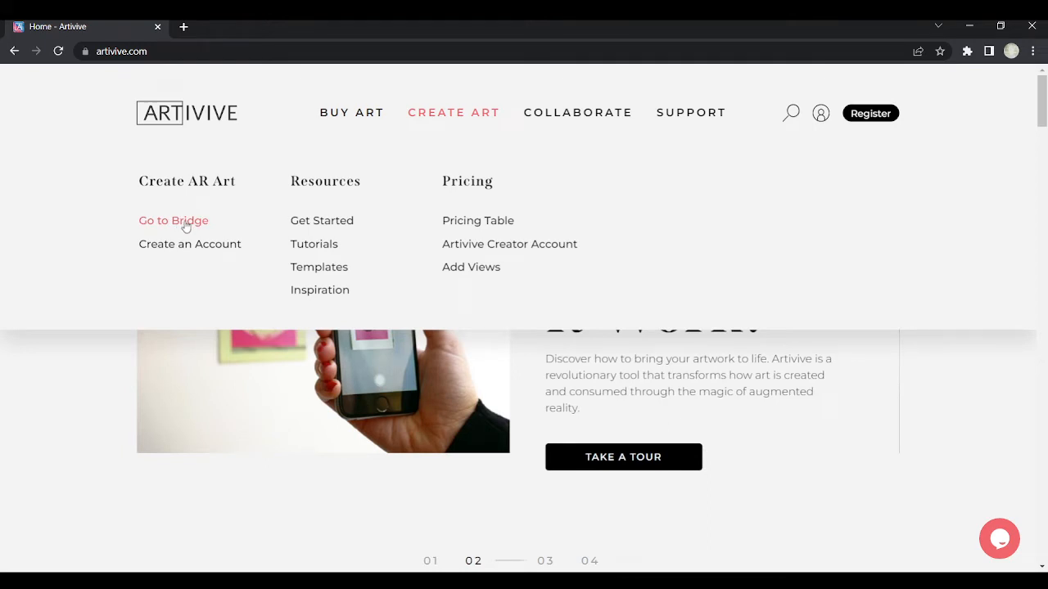
# Open the Artivive Bridge login in a new tab, then go to the Register page
pyautogui.click(184, 222)
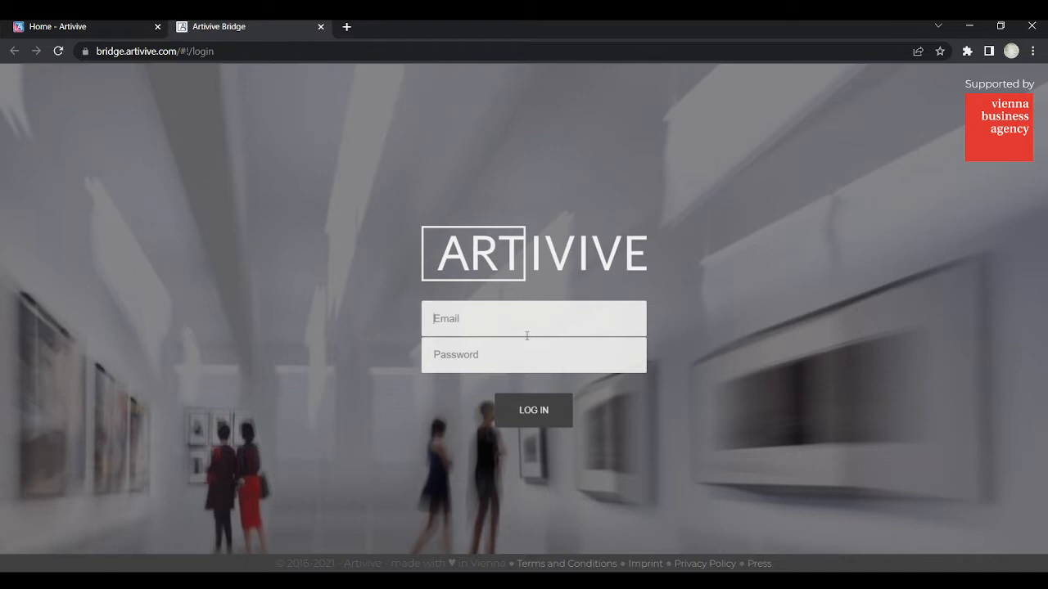
pyautogui.click(102, 28)
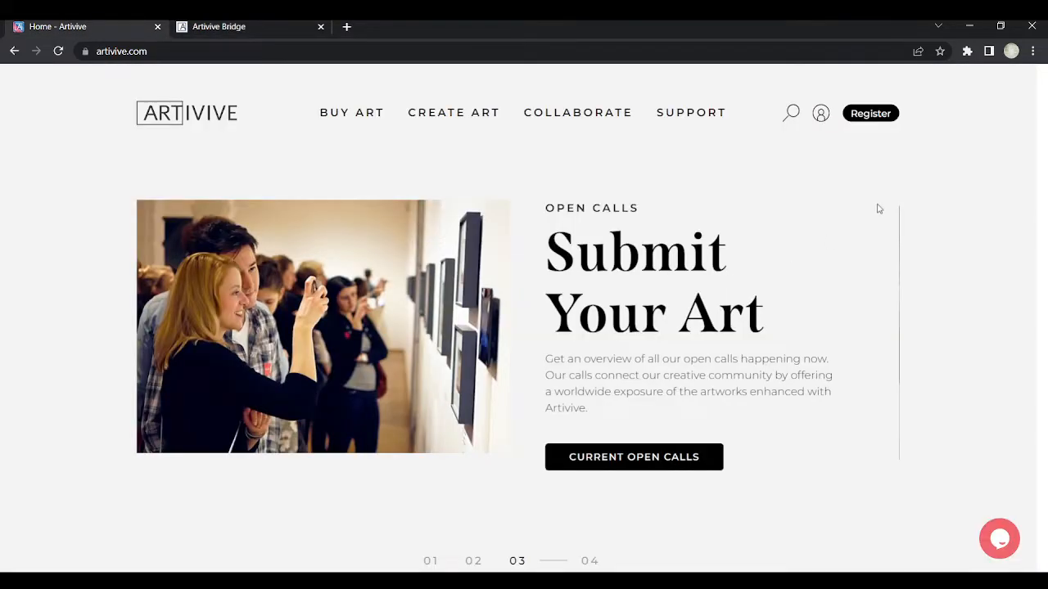
pyautogui.hotkey('ctrl', 'Tab')
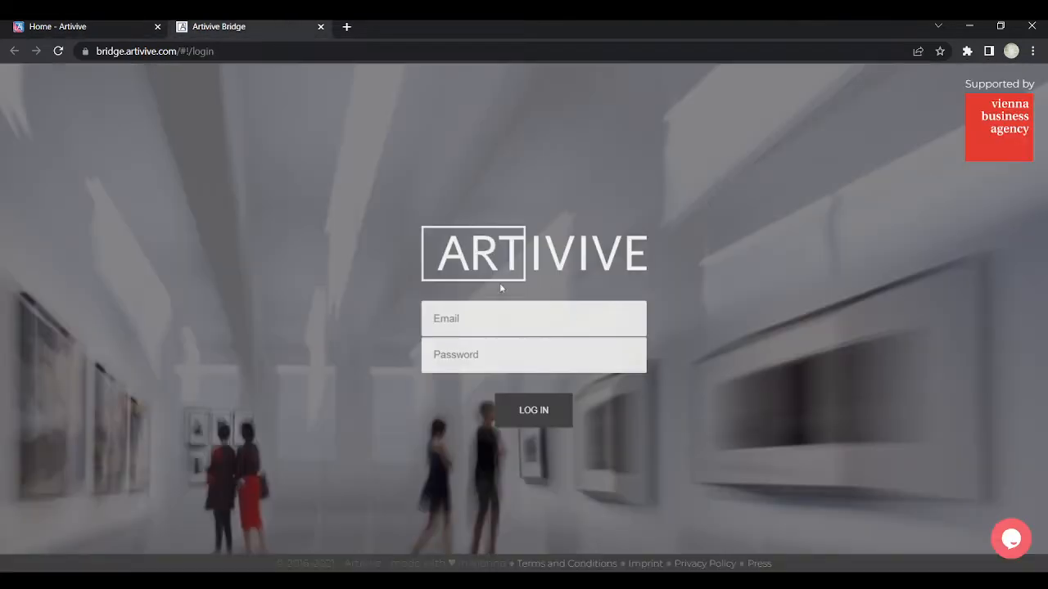
pyautogui.click(127, 30)
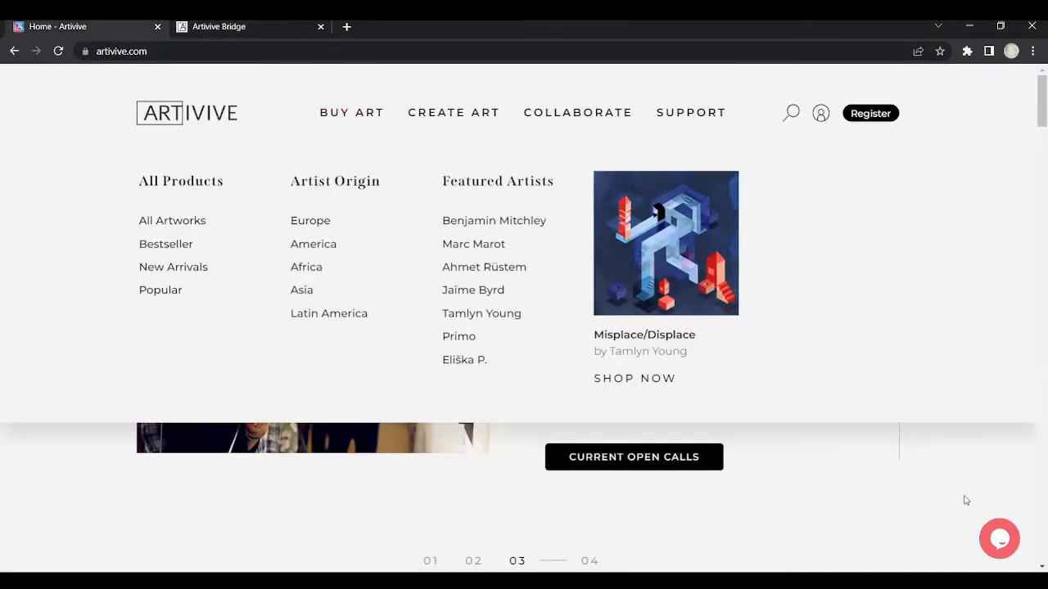
pyautogui.click(864, 115)
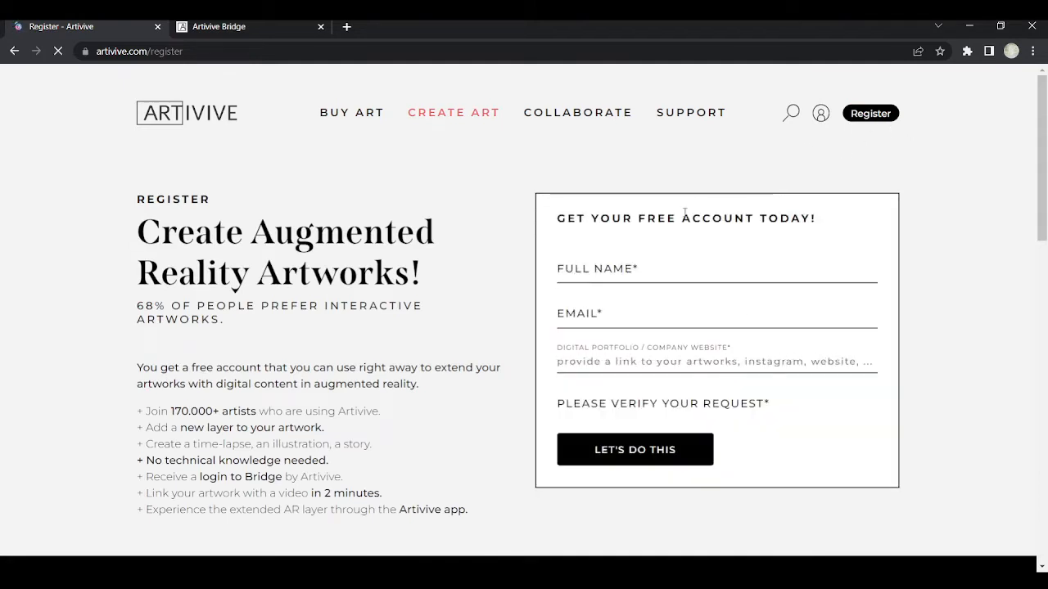
# Check the Bridge login tab, then show the CREATE ART menu over the Register page
pyautogui.click(622, 357)
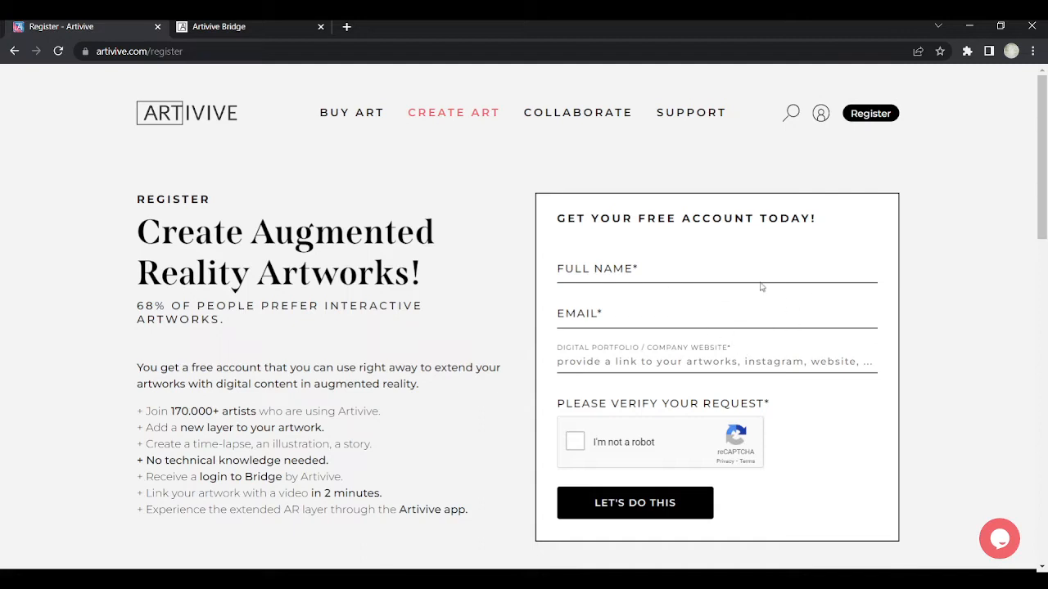
pyautogui.click(223, 25)
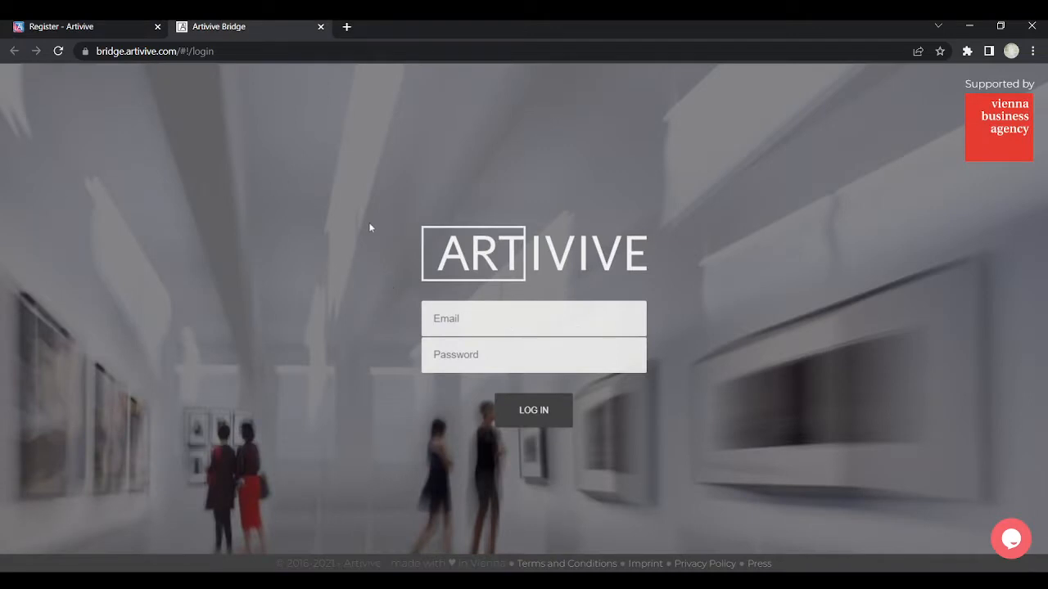
pyautogui.click(88, 30)
pyautogui.moveTo(351, 115)
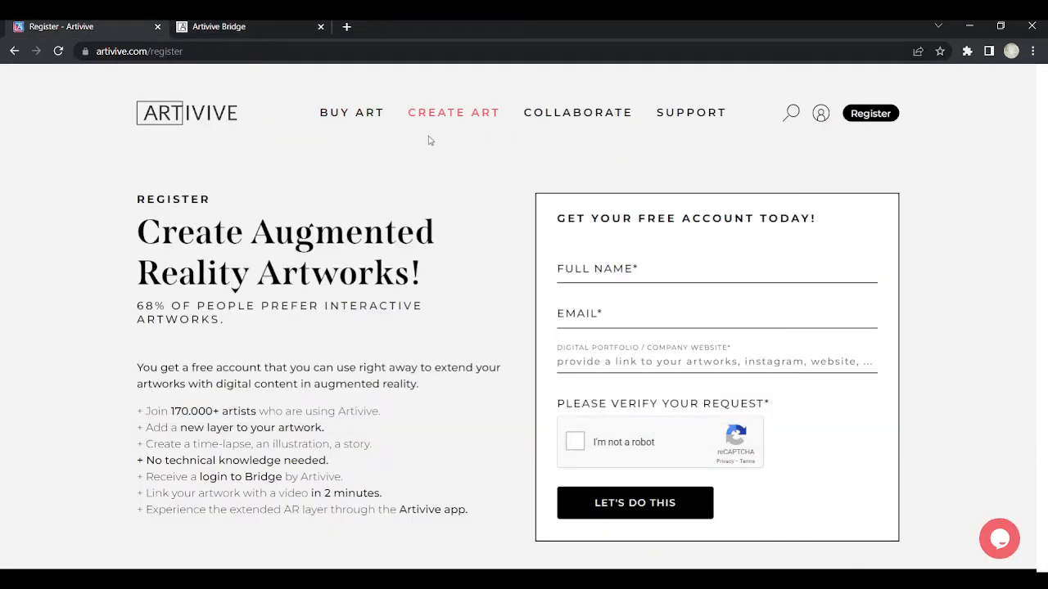
pyautogui.moveTo(458, 118)
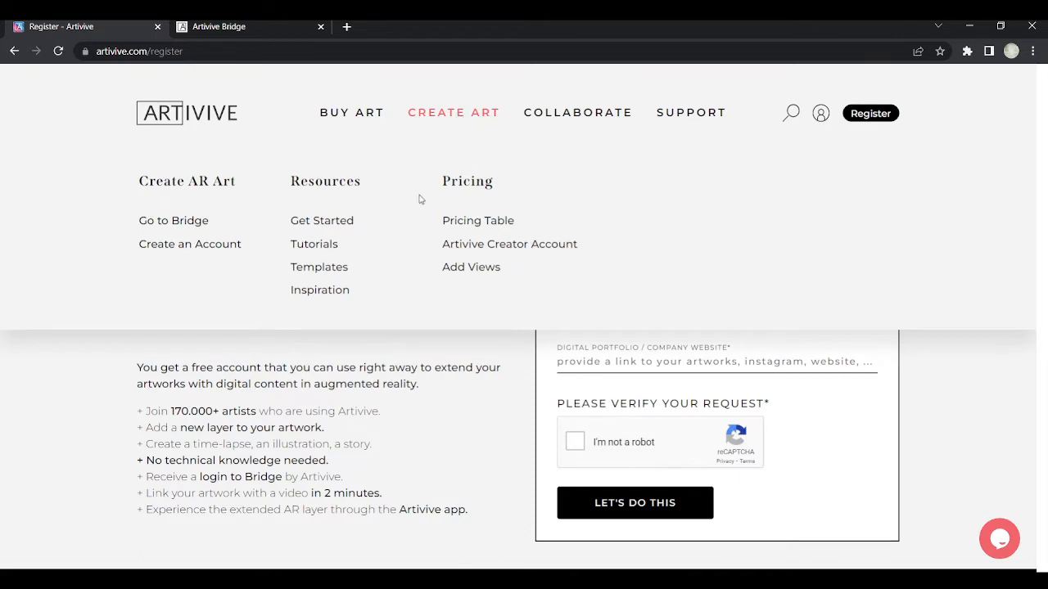
# Open the Pricing Table in its own tab and browse the Basic through Business plans
pyautogui.middleClick(478, 222)
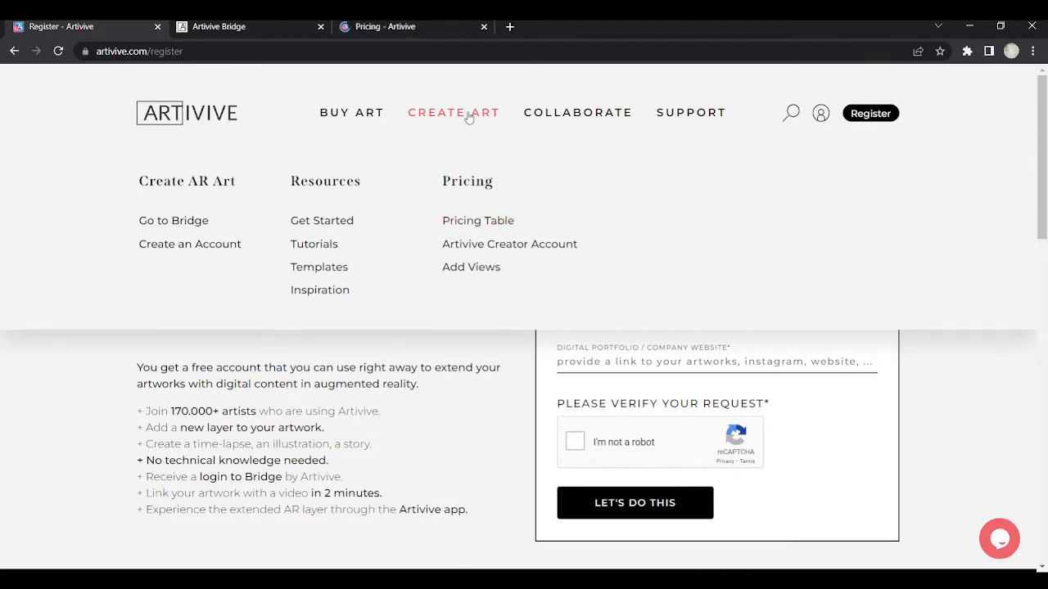
pyautogui.moveTo(436, 29); pyautogui.dragTo(274, 29)
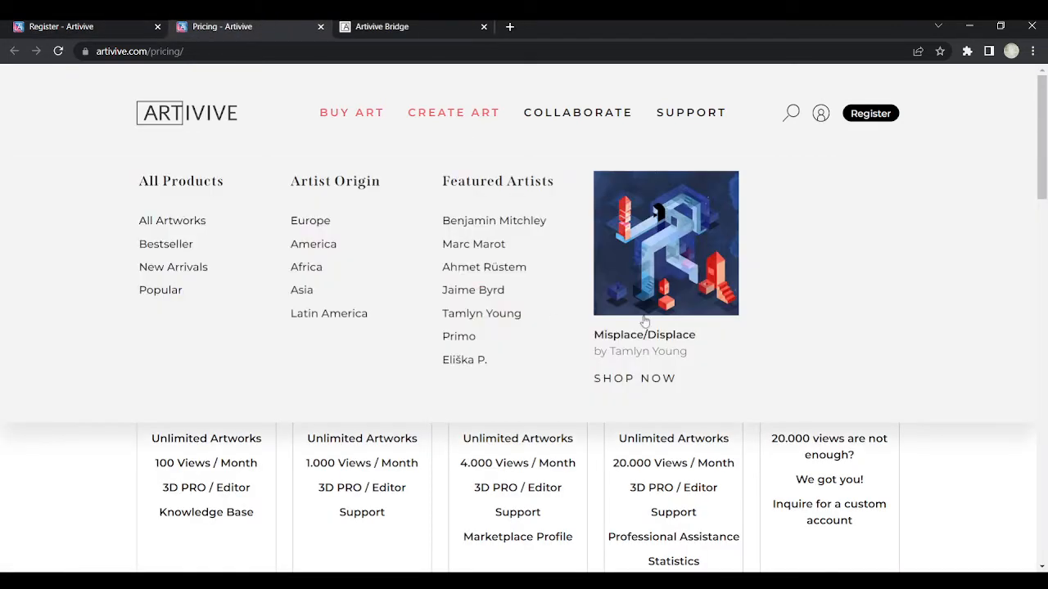
pyautogui.scroll(-2, 942, 349)
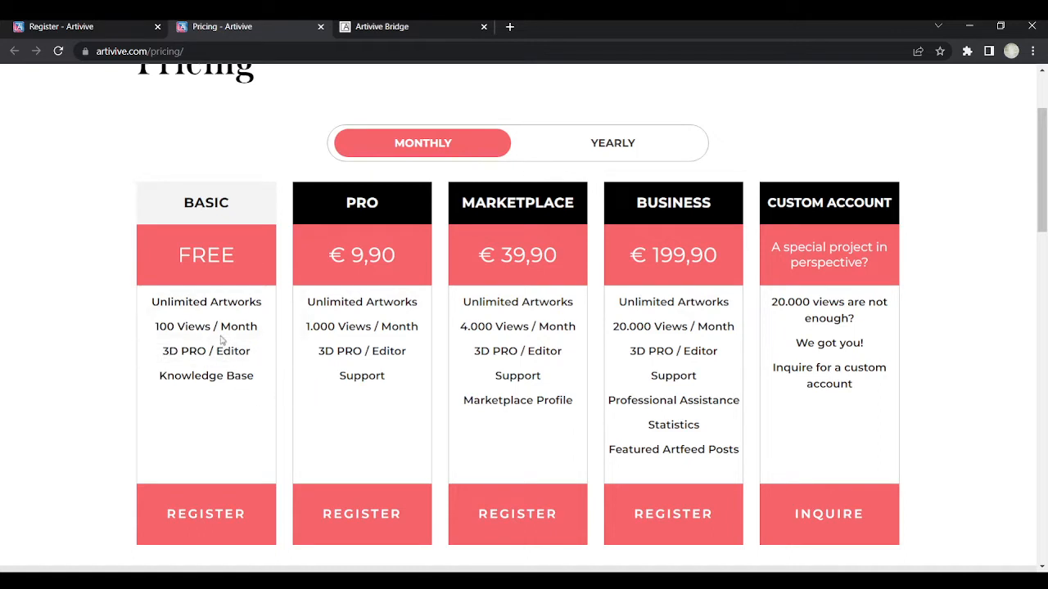
pyautogui.moveTo(179, 333)
pyautogui.scroll(2, 334, 321)
# Set the pricing to yearly, then return to the Register tab
pyautogui.click(610, 291)
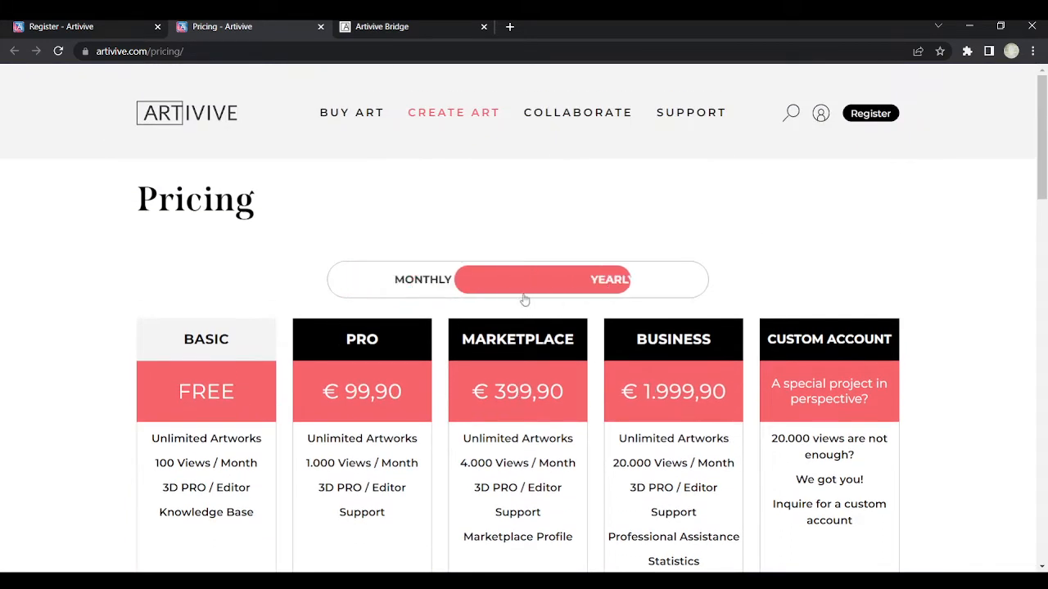
pyautogui.click(434, 284)
pyautogui.scroll(-2, 501, 400)
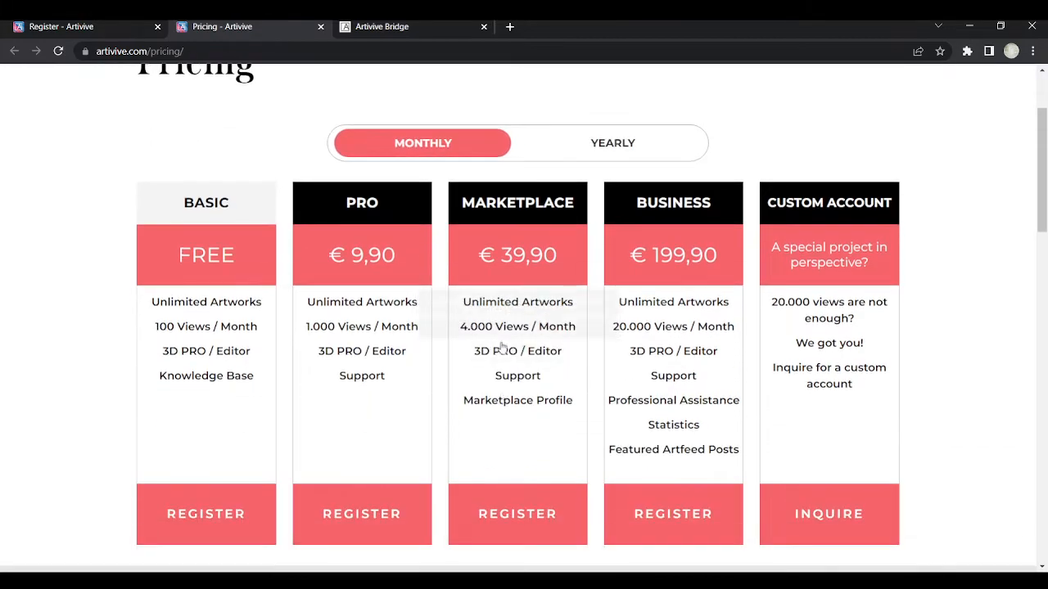
pyautogui.scroll(-4, 940, 401)
pyautogui.scroll(5, 938, 398)
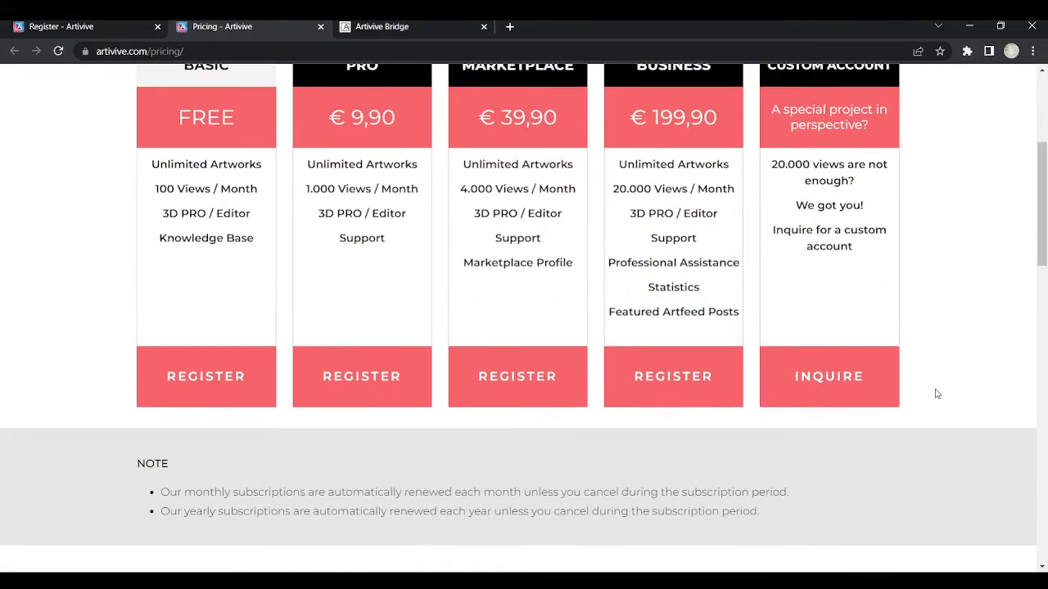
pyautogui.click(573, 288)
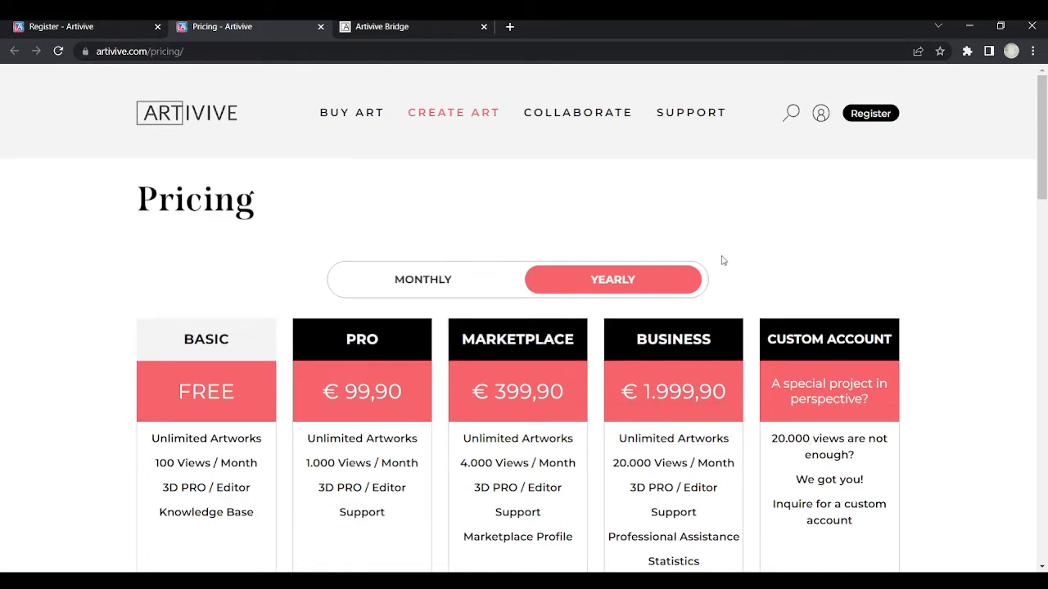
pyautogui.click(78, 26)
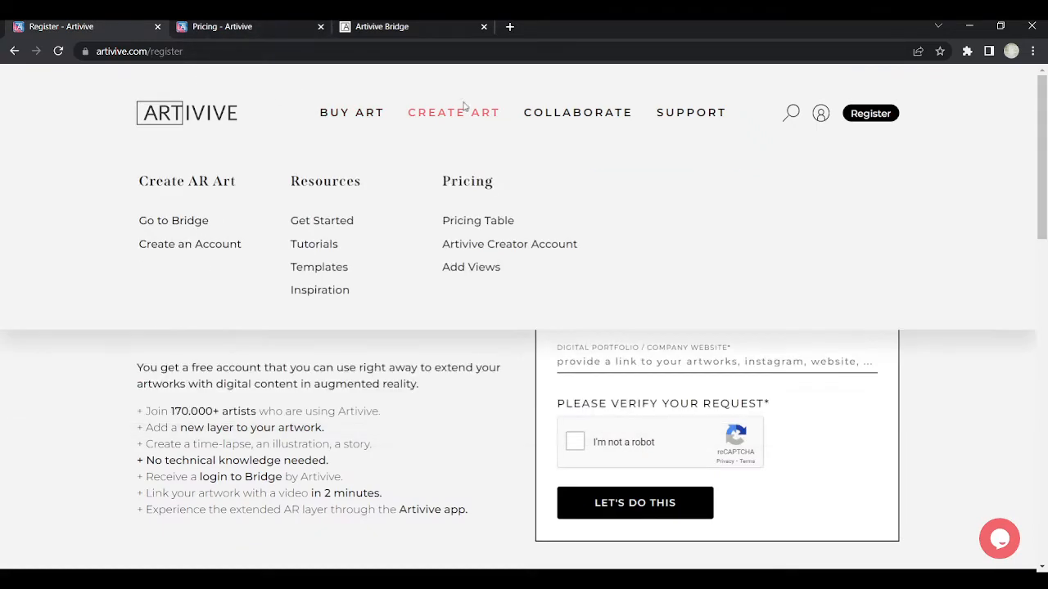
# Log in to Artivive Bridge with the account e-mail and password
pyautogui.moveTo(471, 122)
pyautogui.moveTo(603, 112)
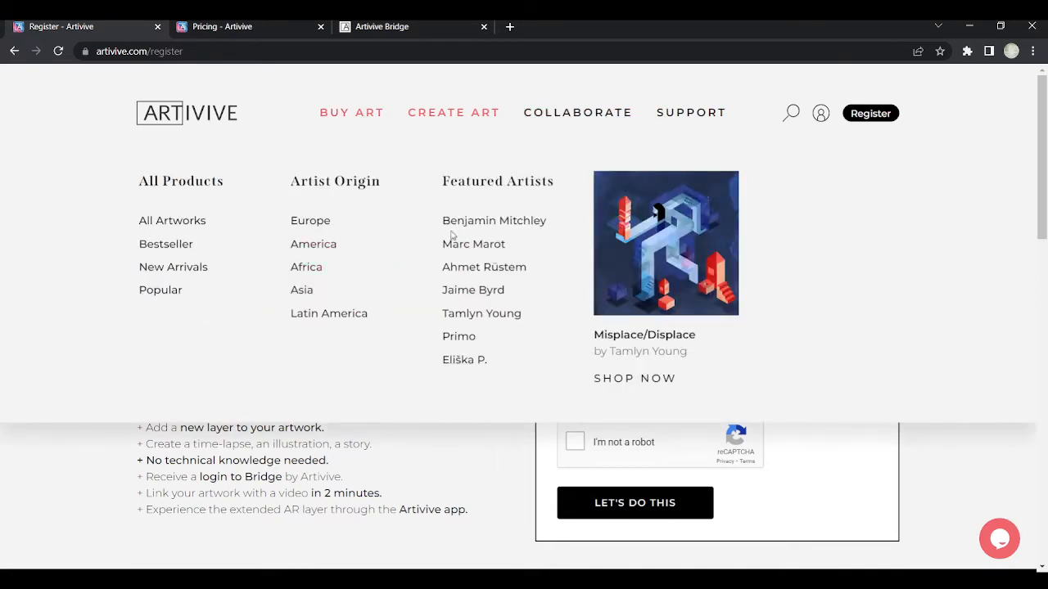
pyautogui.click(382, 25)
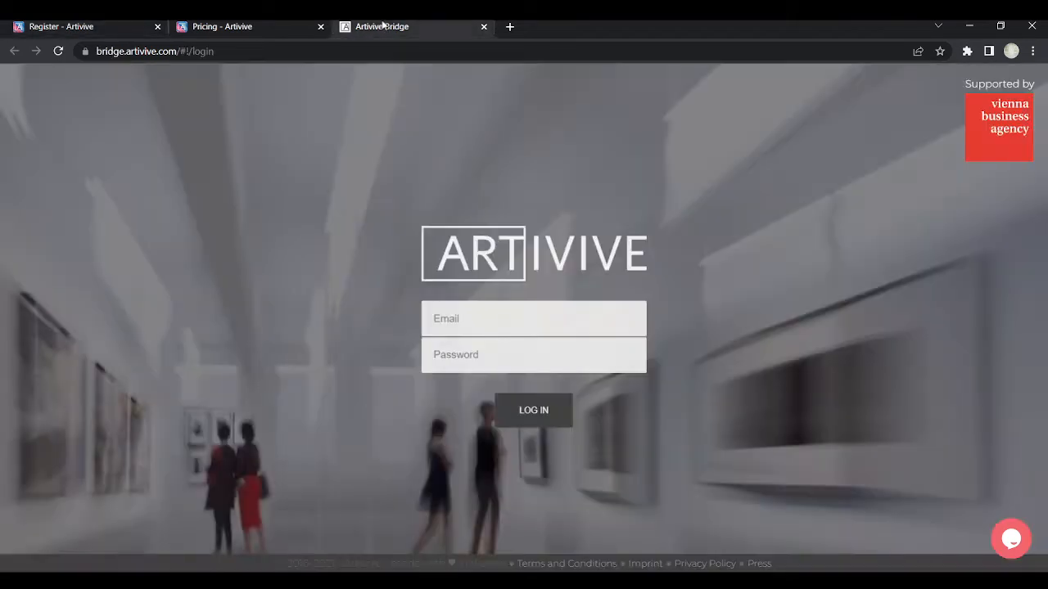
pyautogui.click(513, 319)
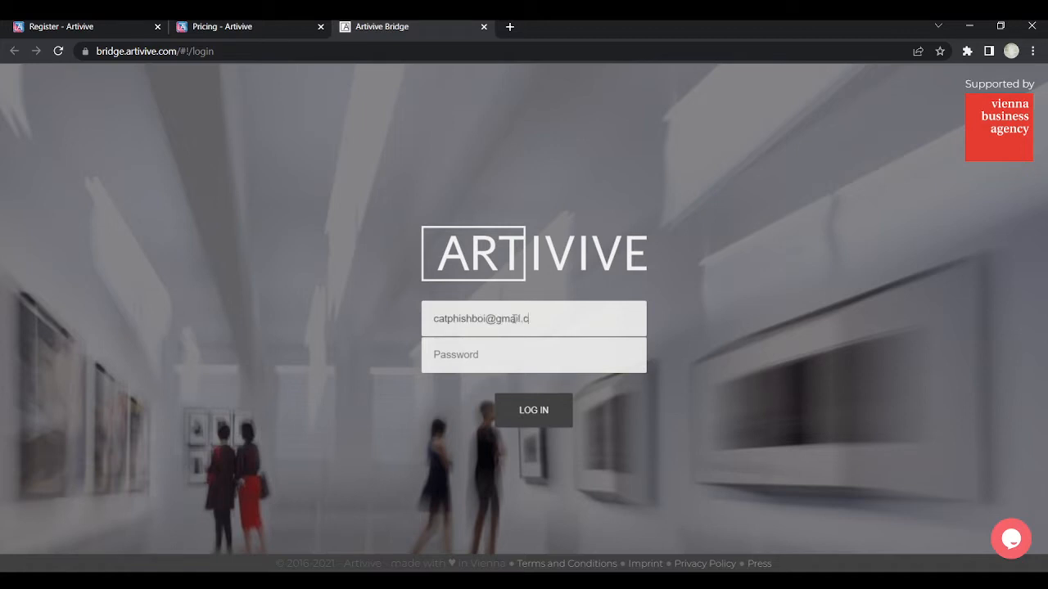
pyautogui.press('Tab')
pyautogui.write('••')
pyautogui.write('•')
pyautogui.press('Return')
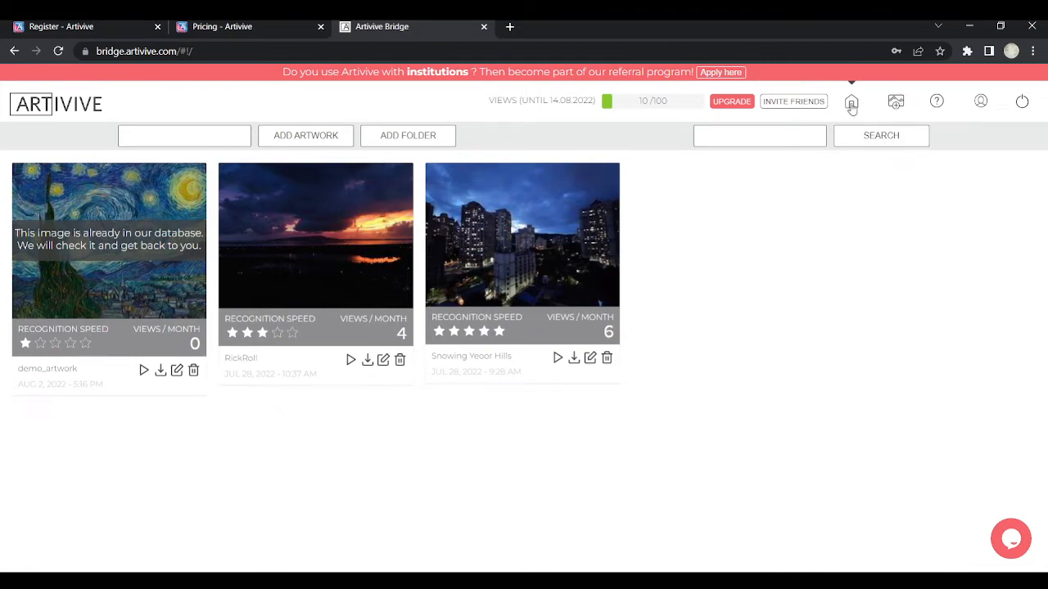
# Look over the profile and add-artwork pages, then delete the old demo_artwork entry
pyautogui.click(980, 101)
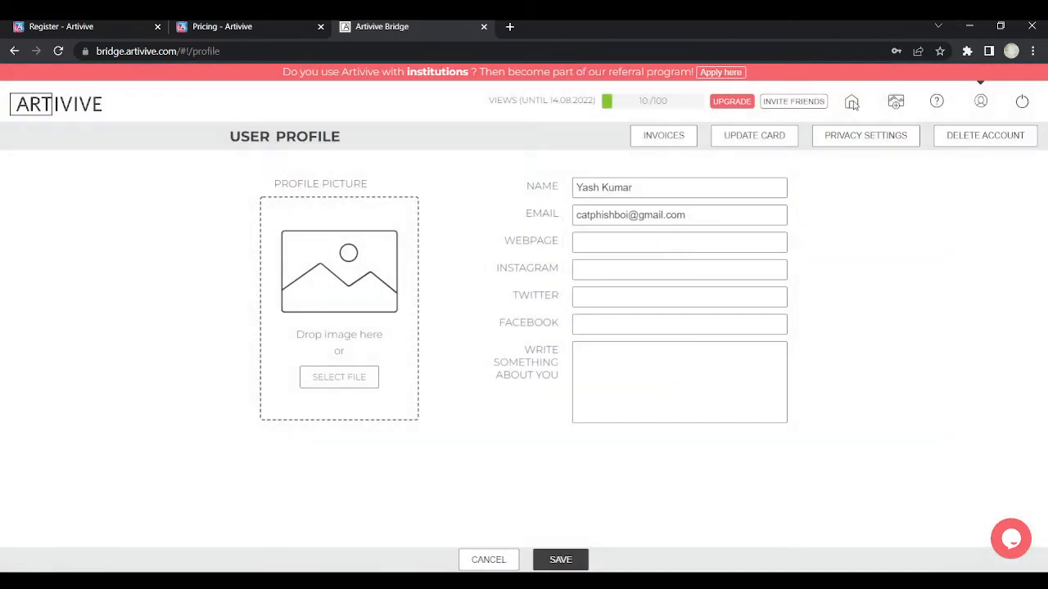
pyautogui.click(892, 106)
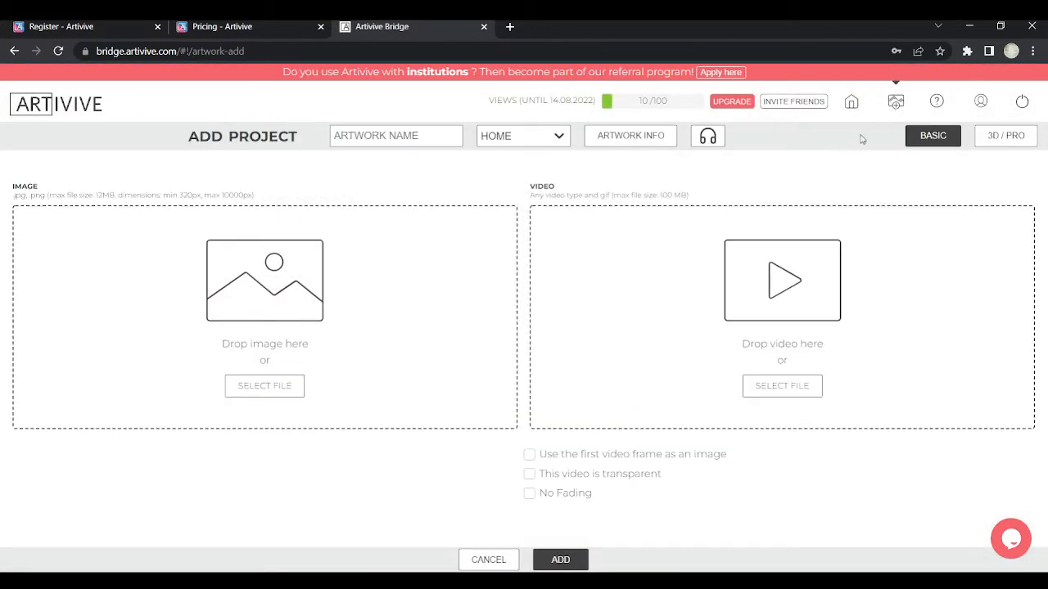
pyautogui.click(850, 105)
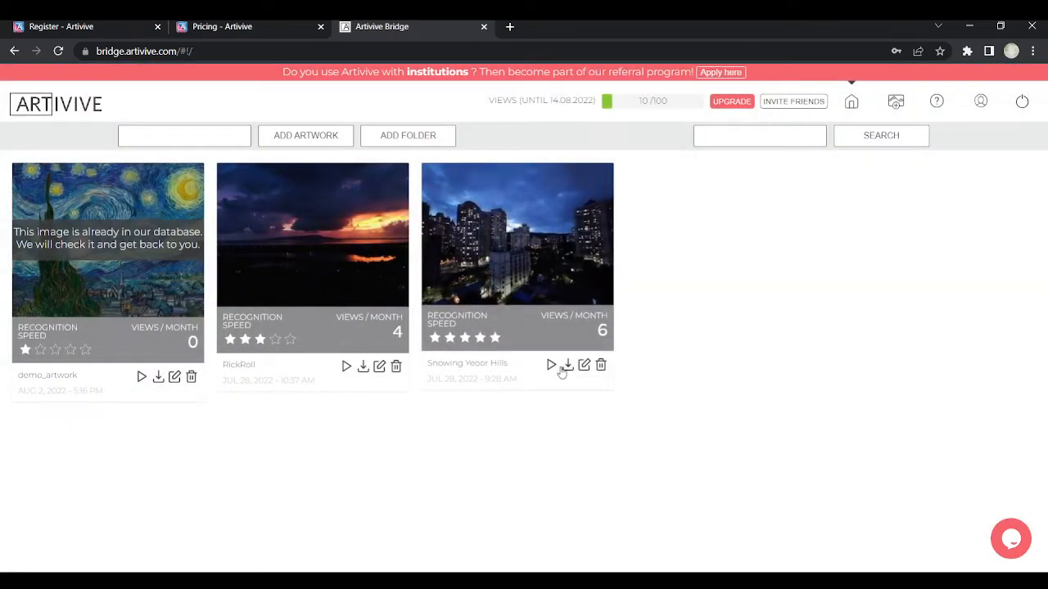
pyautogui.click(191, 378)
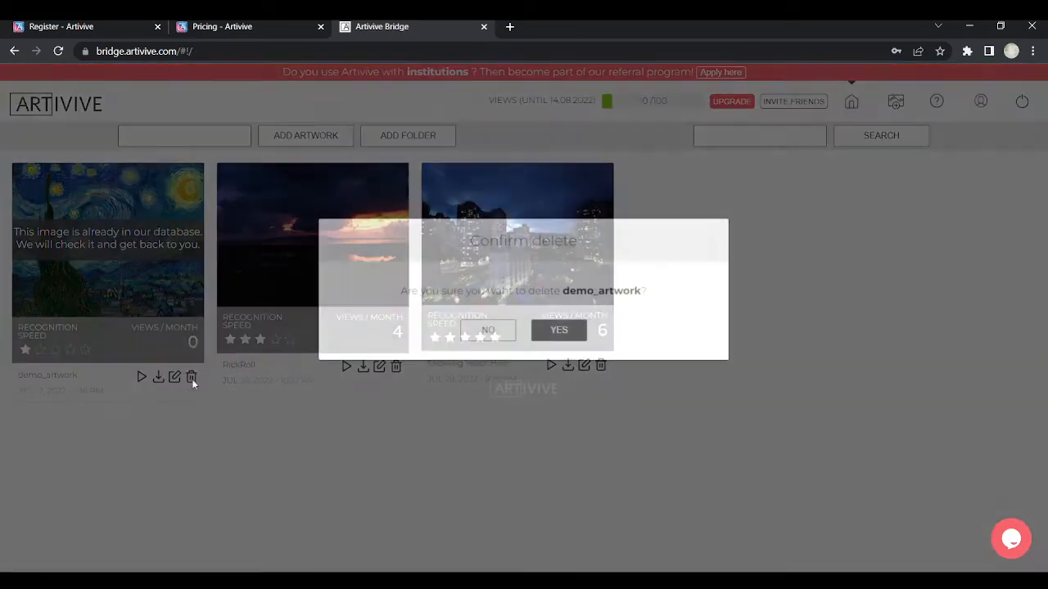
pyautogui.click(577, 330)
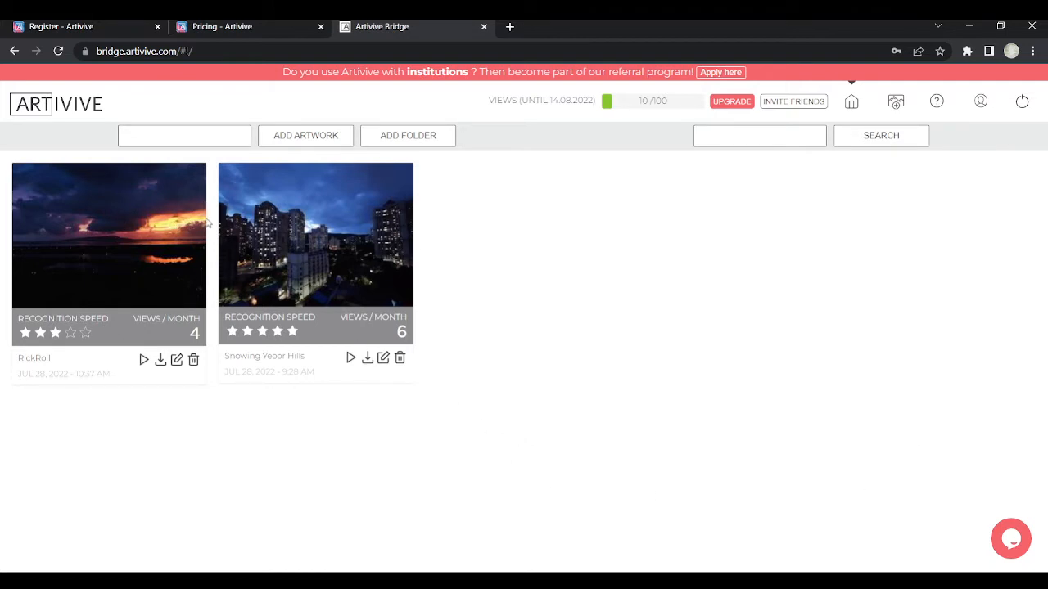
# Create a new artwork project named 'demo_artwork'
pyautogui.click(156, 140)
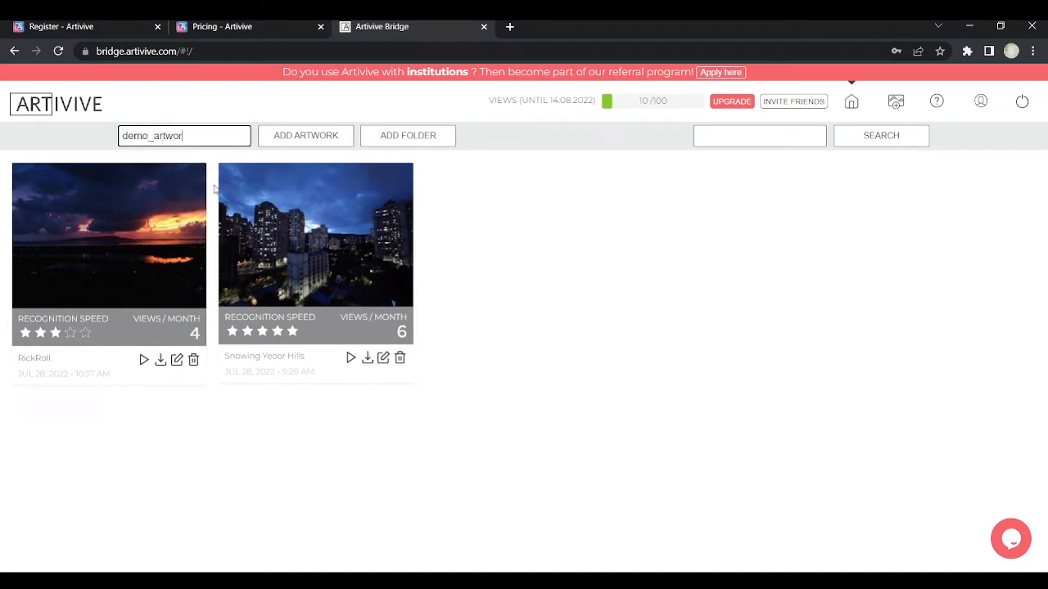
pyautogui.click(276, 144)
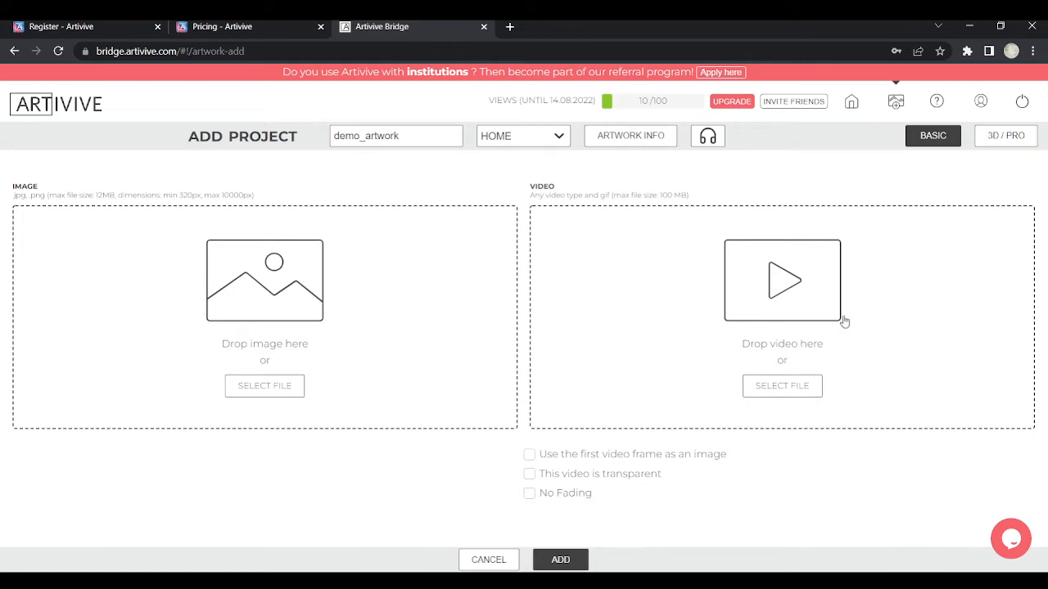
# Attach starrynight.jpg as the demo_artwork image
pyautogui.click(267, 388)
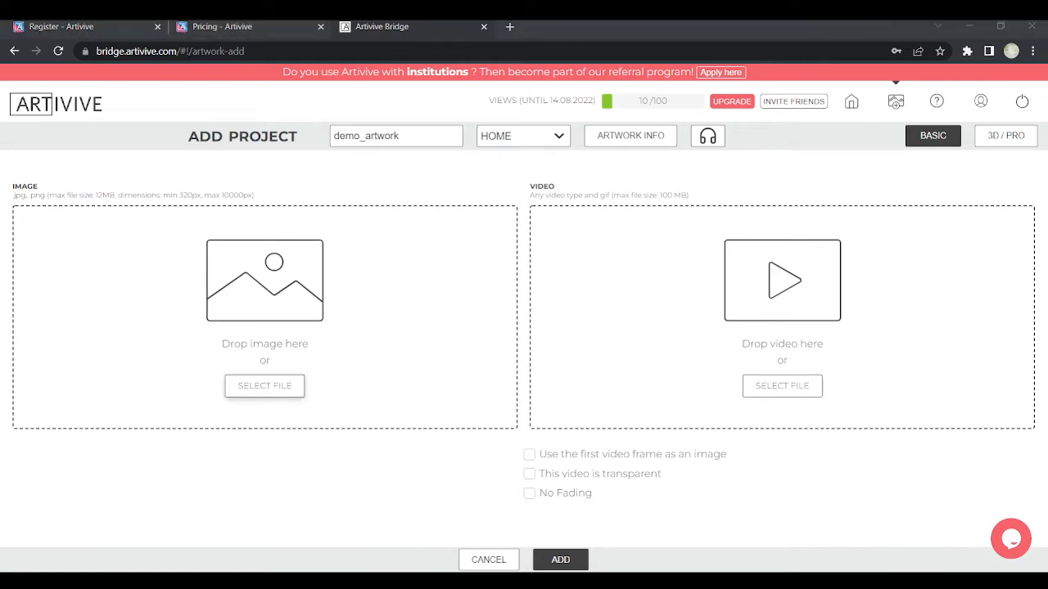
pyautogui.doubleClick(345, 177)
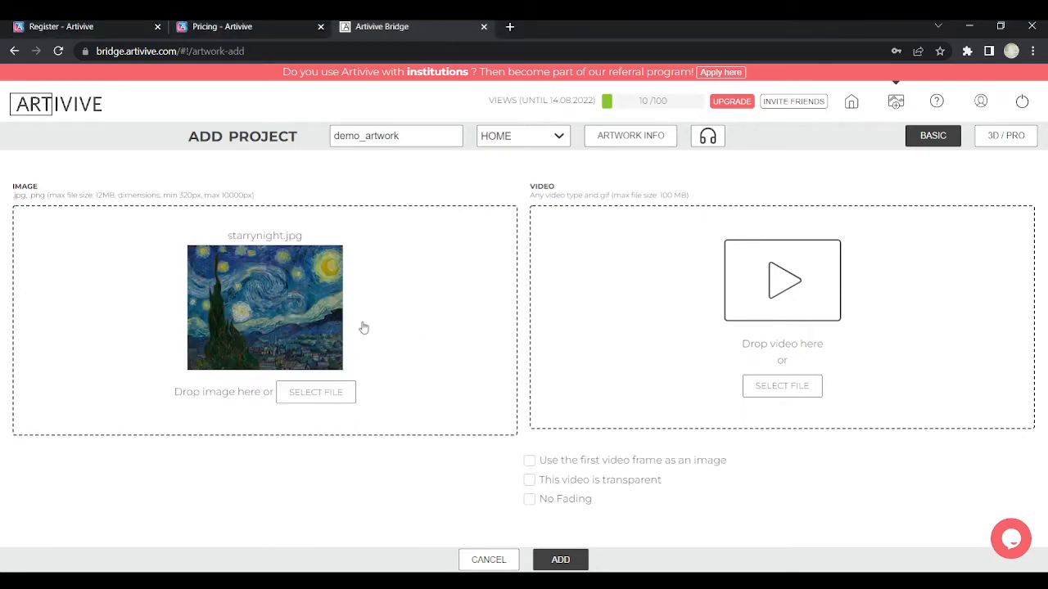
# Attach KaleidoscopicHopefulAssassinbug-size_restricted.gif as the video overlay and switch to 3D / PRO mode
pyautogui.click(784, 318)
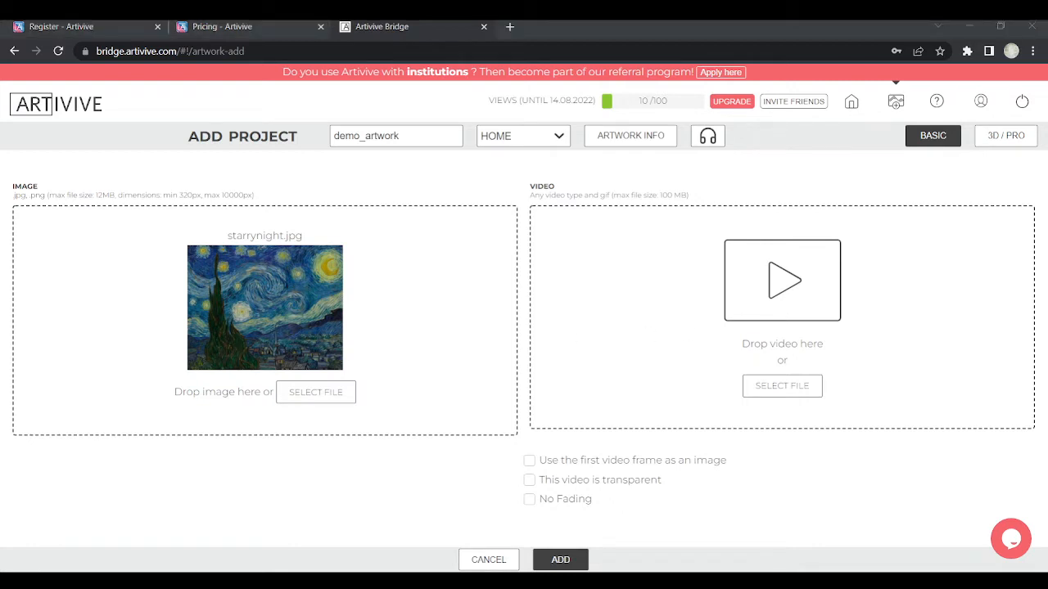
pyautogui.doubleClick(807, 365)
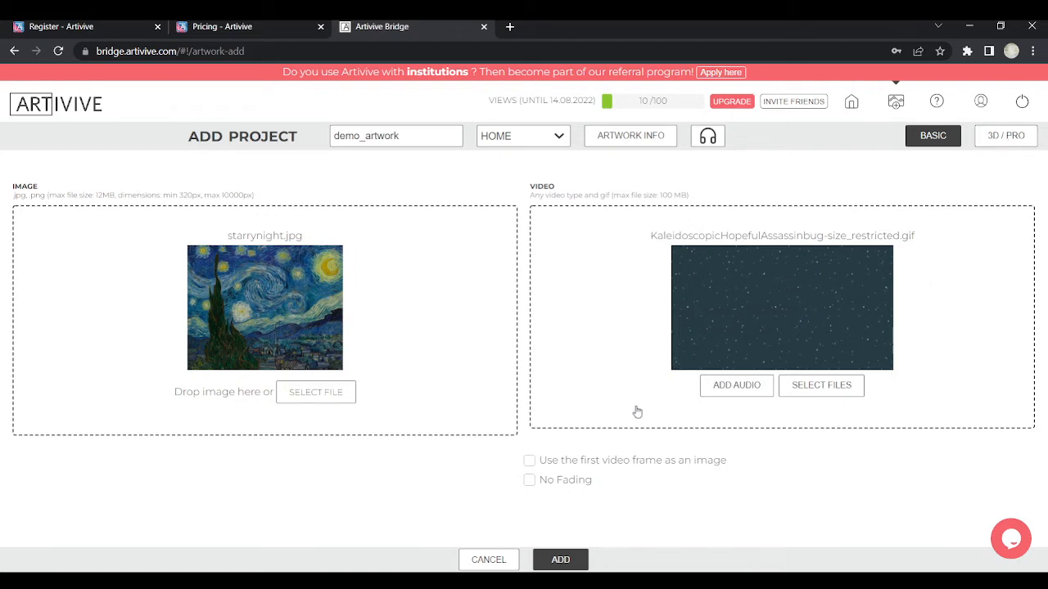
pyautogui.click(1007, 136)
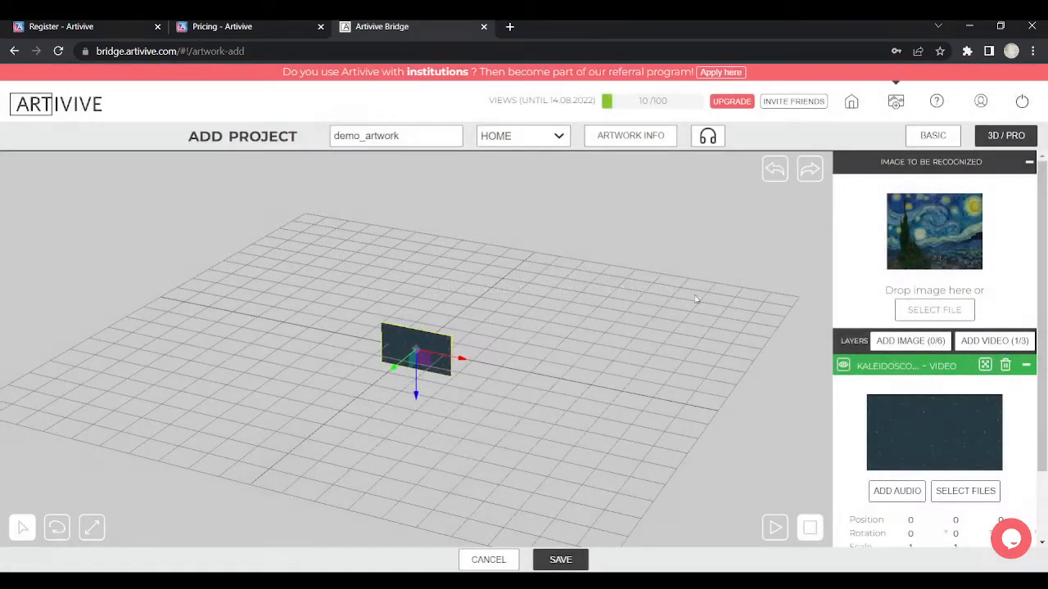
# Orbit, pan and zoom the 3D view to inspect the starfield video plane on the grid
pyautogui.moveTo(696, 299); pyautogui.dragTo(698, 248)
pyautogui.moveTo(698, 243); pyautogui.dragTo(686, 243, button='right')
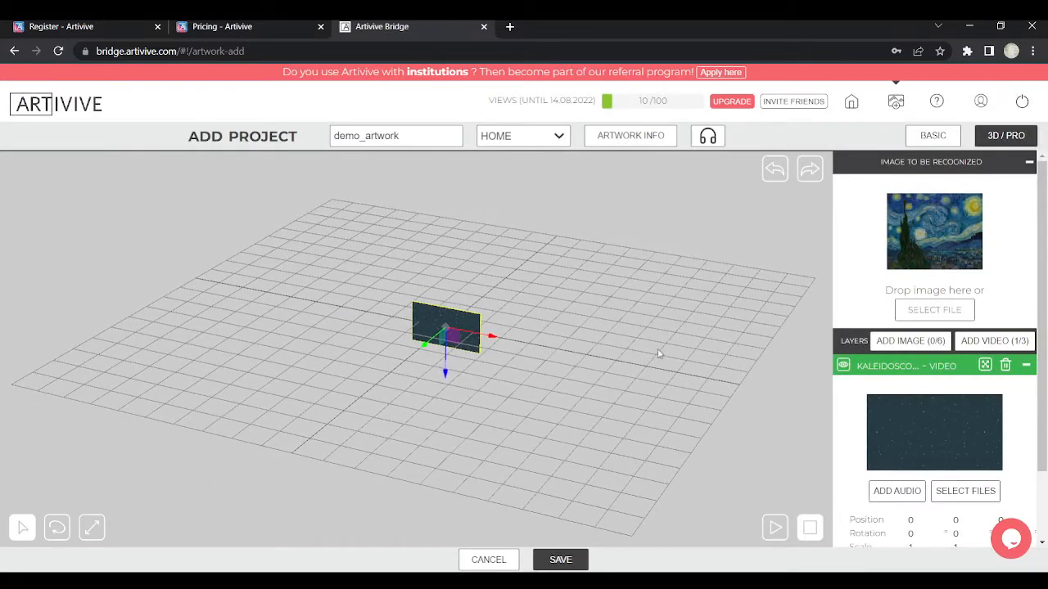
pyautogui.moveTo(660, 354); pyautogui.dragTo(646, 274)
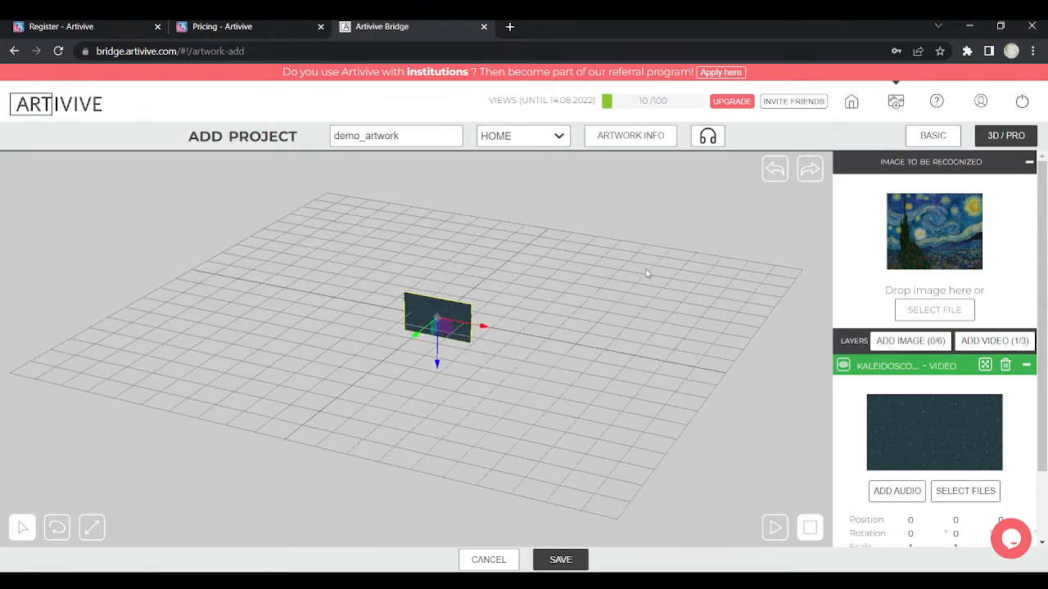
pyautogui.moveTo(644, 276); pyautogui.dragTo(672, 290, button='right')
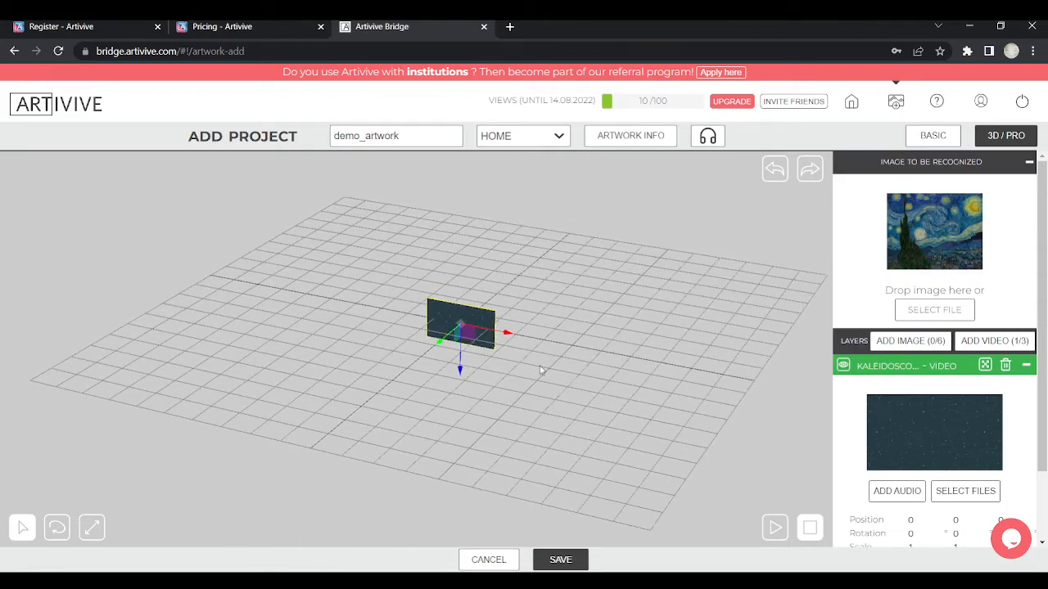
pyautogui.moveTo(540, 371); pyautogui.dragTo(560, 343)
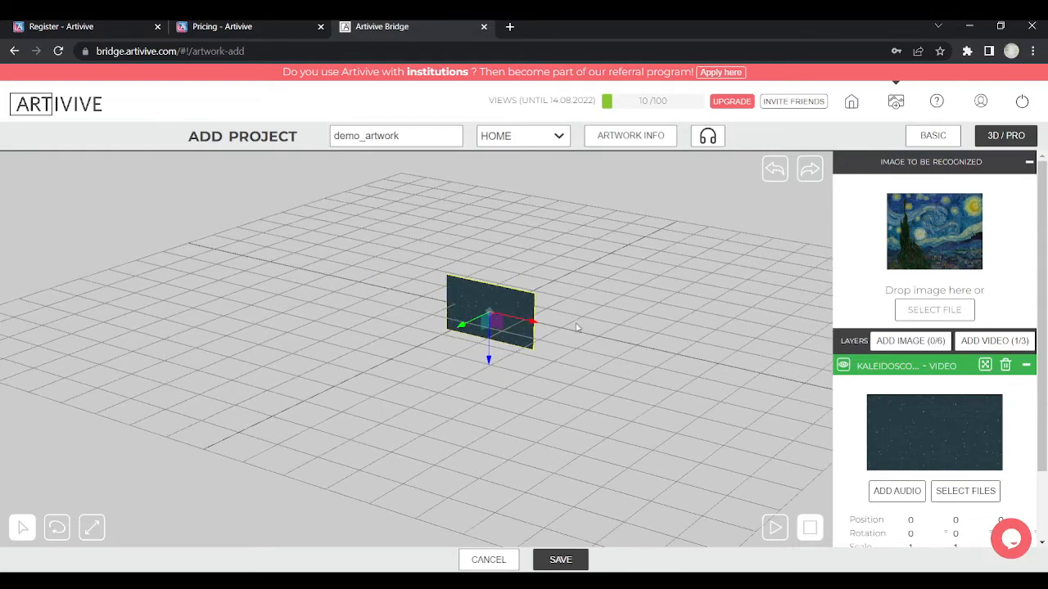
pyautogui.scroll(3, 562, 369)
pyautogui.moveTo(479, 338); pyautogui.dragTo(517, 347)
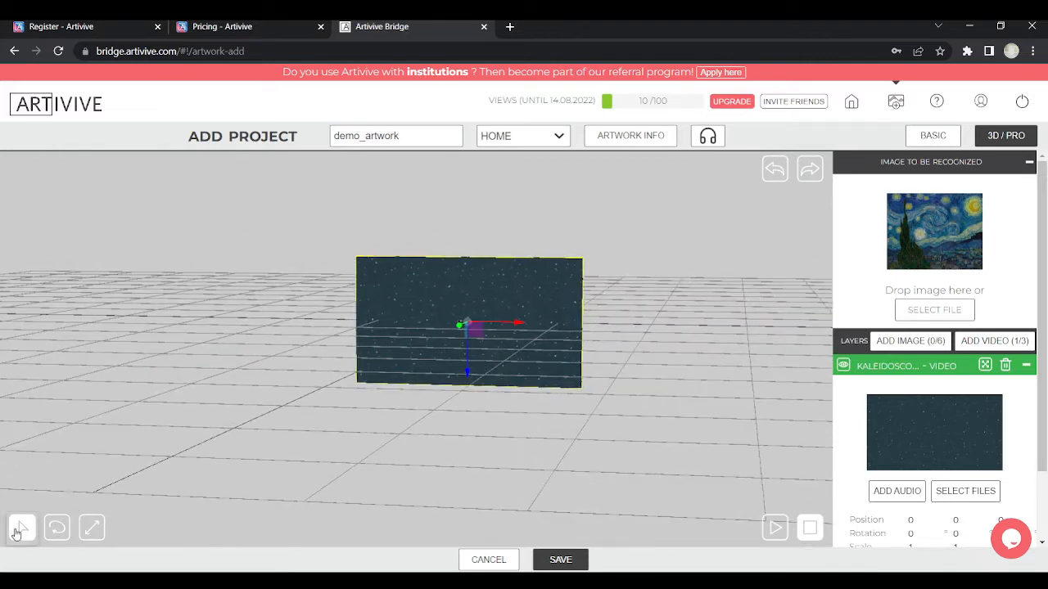
# Try turning the starfield video plane about its vertical axis, then undo that rotation
pyautogui.click(57, 531)
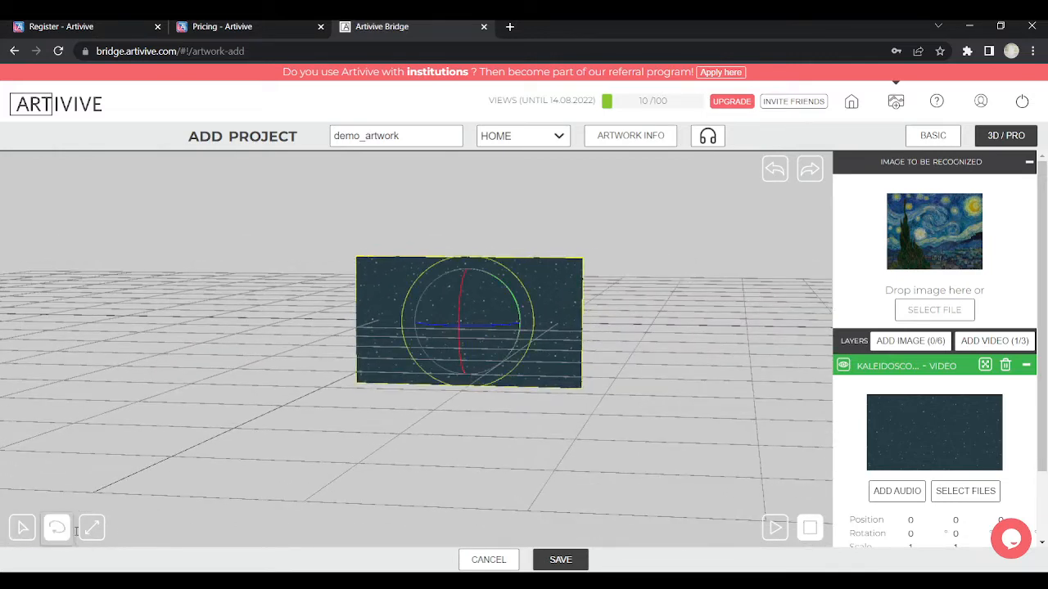
pyautogui.click(91, 528)
pyautogui.click(55, 532)
pyautogui.click(22, 530)
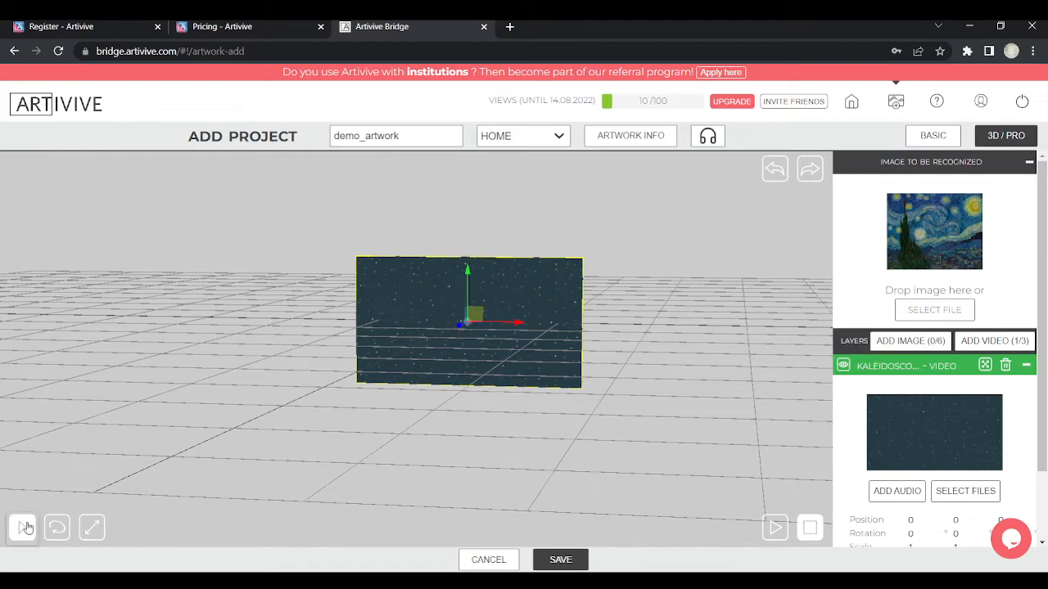
pyautogui.moveTo(674, 256); pyautogui.dragTo(207, 409)
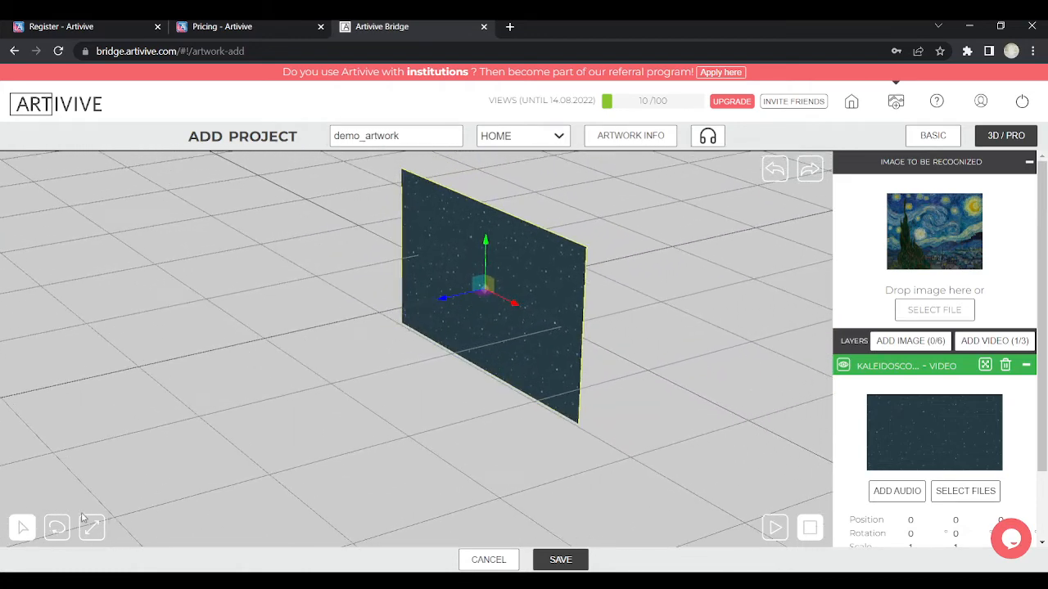
pyautogui.click(56, 528)
pyautogui.moveTo(532, 298)
pyautogui.mouseDown()
pyautogui.moveTo(517, 310)
pyautogui.moveTo(539, 307)
pyautogui.mouseUp()
pyautogui.hotkey('ctrl', 'z')
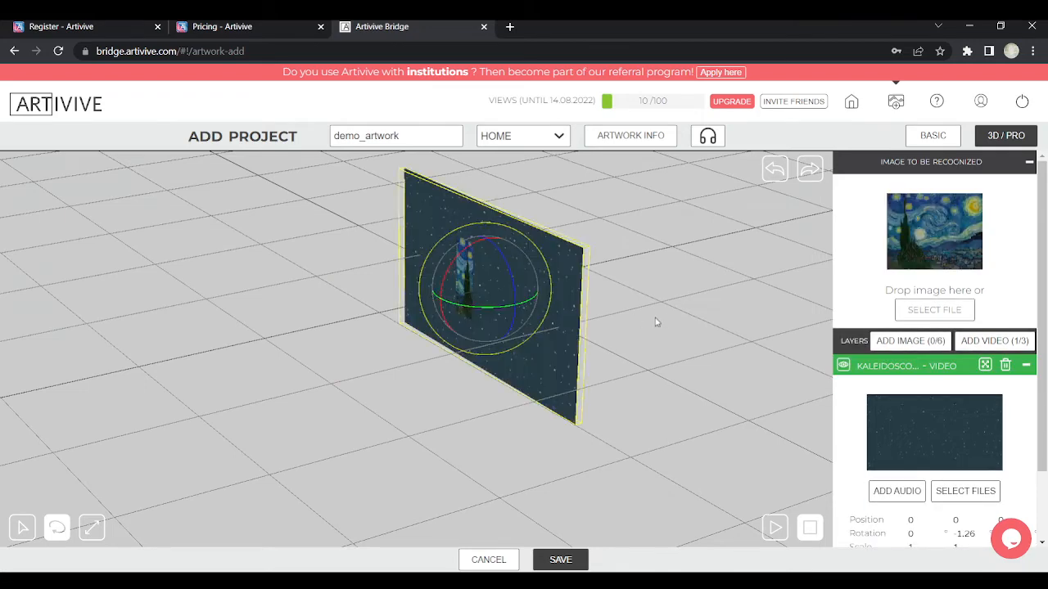
# Rotate the video plane slightly toward a frontal view, giving a rotation of 0.4
pyautogui.click(23, 527)
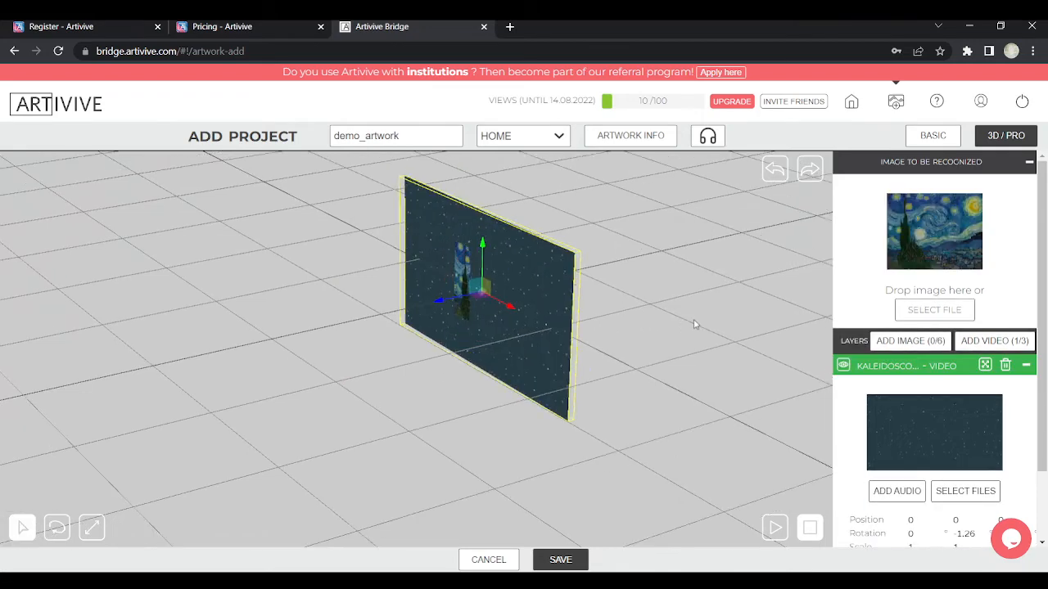
pyautogui.moveTo(695, 325); pyautogui.dragTo(585, 322)
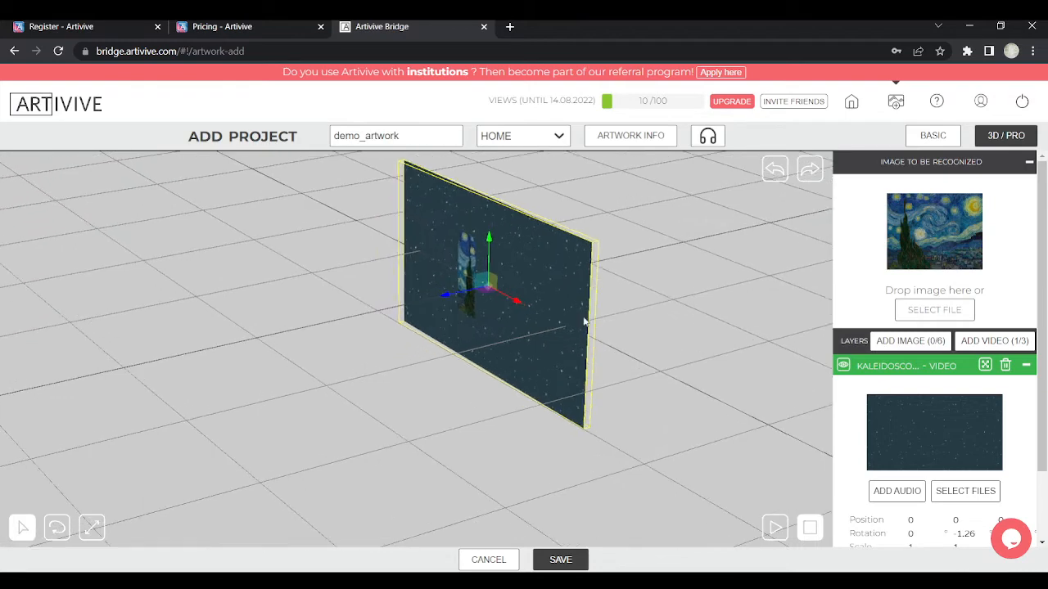
pyautogui.click(56, 527)
pyautogui.moveTo(505, 310); pyautogui.dragTo(513, 310)
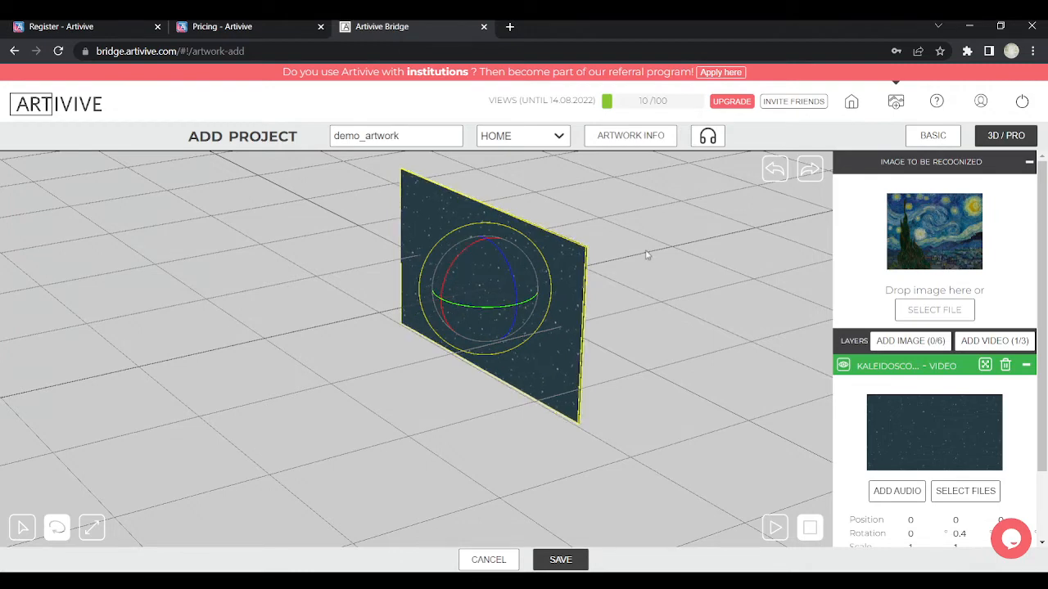
pyautogui.click(15, 534)
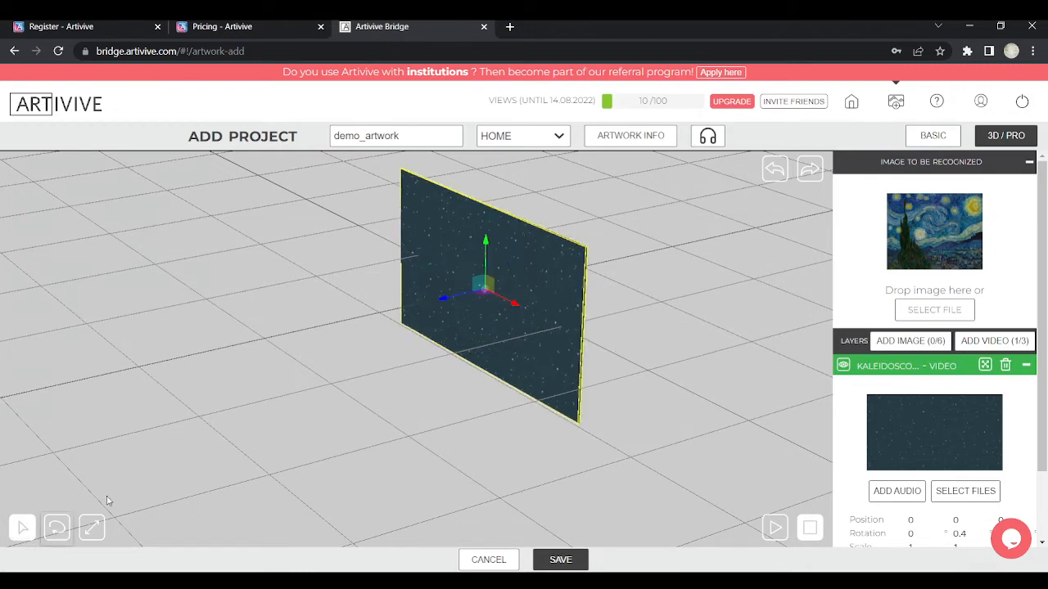
pyautogui.moveTo(602, 351)
pyautogui.mouseDown()
pyautogui.moveTo(650, 330)
pyautogui.moveTo(706, 329)
pyautogui.moveTo(702, 374)
pyautogui.moveTo(627, 316)
pyautogui.mouseUp()
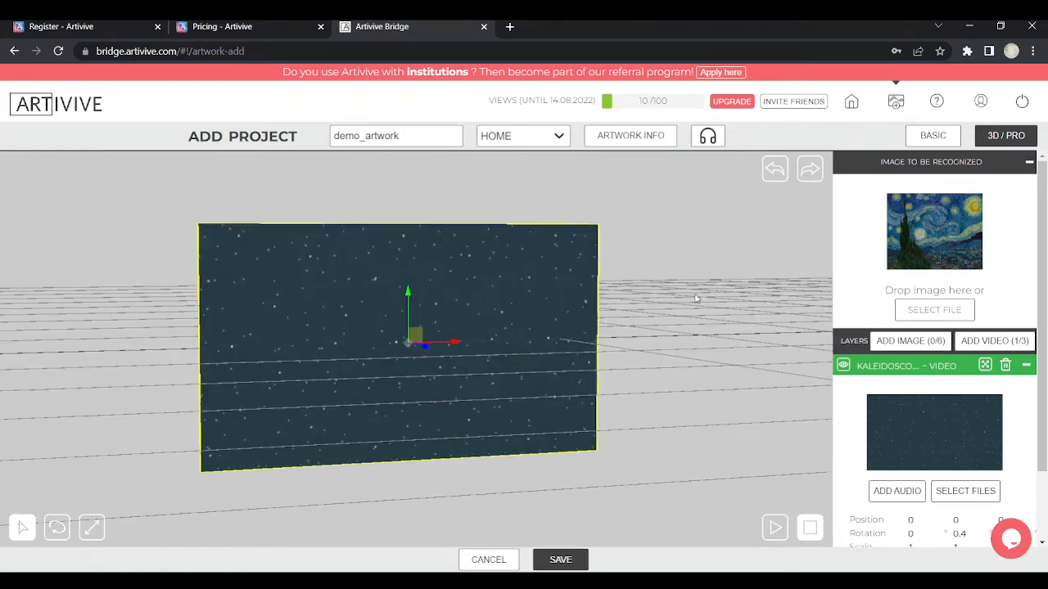
# Drag the starfield video plane forward so its position reads 0.66, 0
pyautogui.moveTo(696, 299)
pyautogui.mouseDown()
pyautogui.moveTo(577, 314)
pyautogui.moveTo(560, 273)
pyautogui.moveTo(547, 280)
pyautogui.mouseUp()
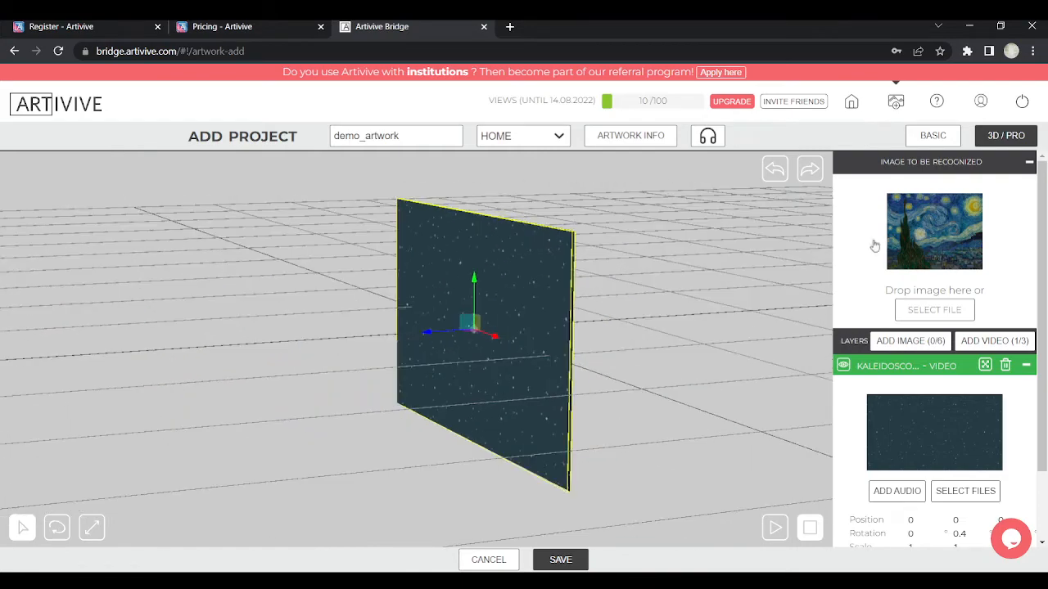
pyautogui.moveTo(633, 353); pyautogui.dragTo(633, 302)
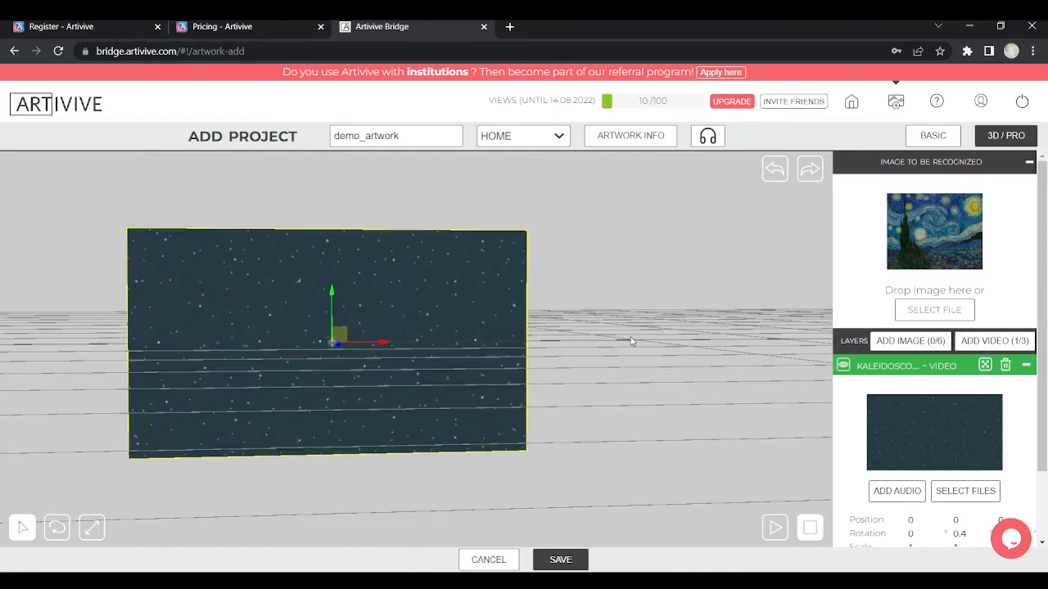
pyautogui.moveTo(627, 341); pyautogui.dragTo(688, 346)
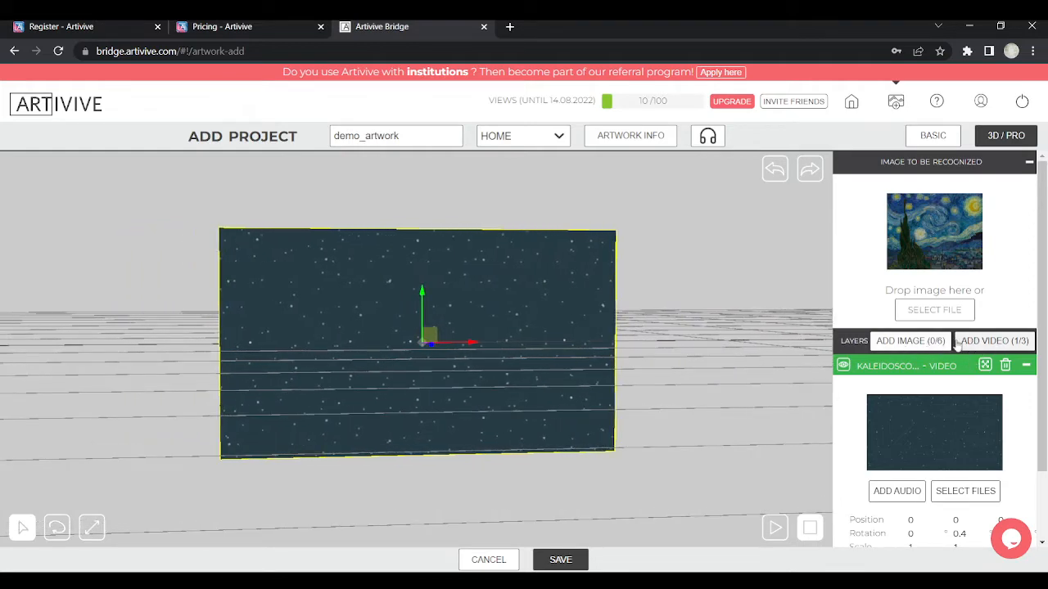
pyautogui.moveTo(651, 369); pyautogui.dragTo(565, 390)
pyautogui.moveTo(710, 378); pyautogui.dragTo(589, 272)
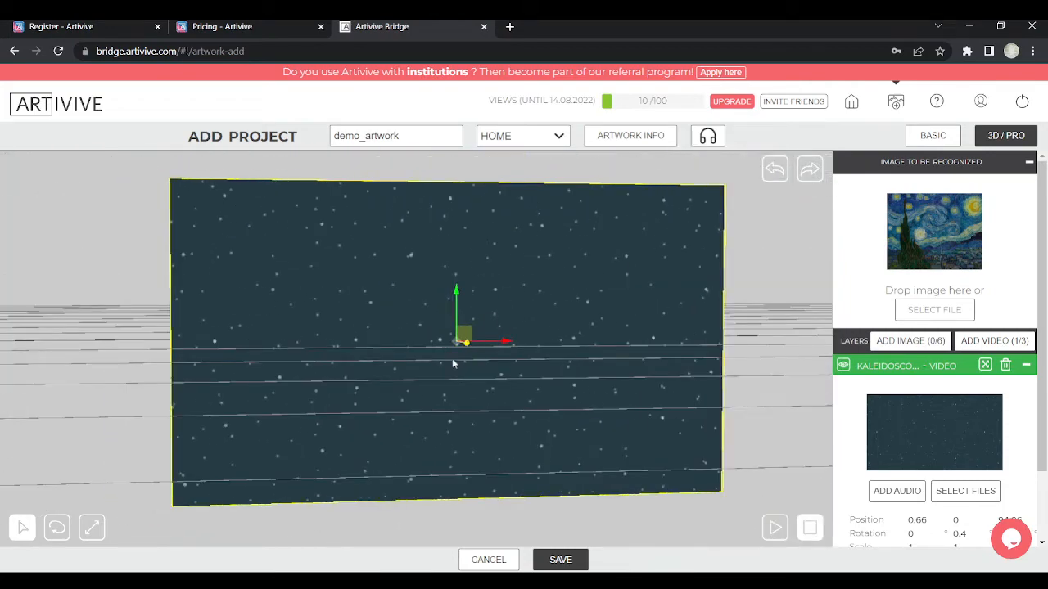
pyautogui.moveTo(511, 188); pyautogui.dragTo(481, 199)
# Shrink the starfield video plane horizontally and vertically with the scale gizmo
pyautogui.click(91, 528)
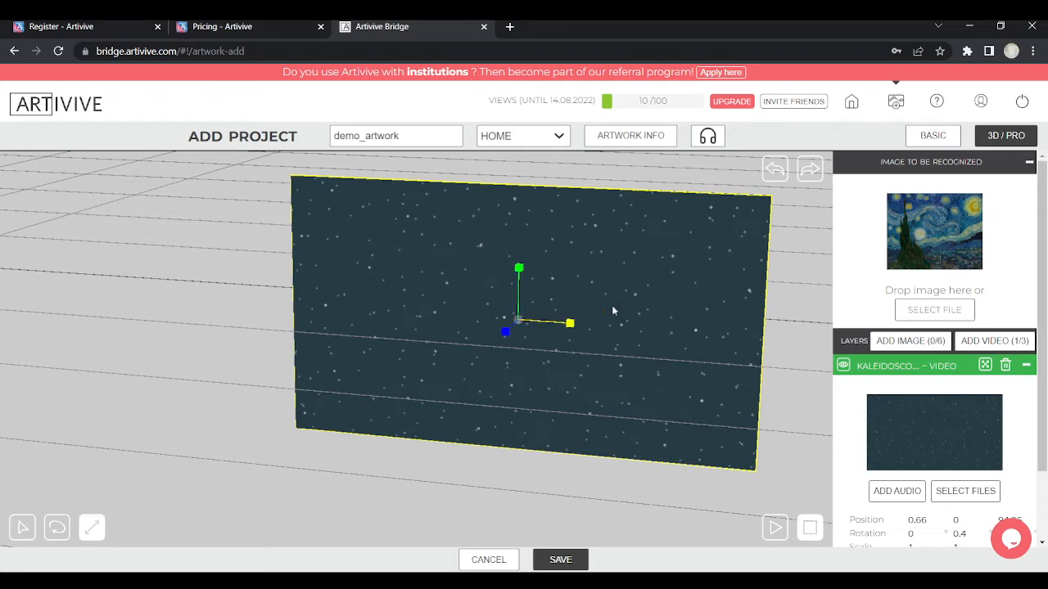
pyautogui.moveTo(570, 324); pyautogui.dragTo(343, 312)
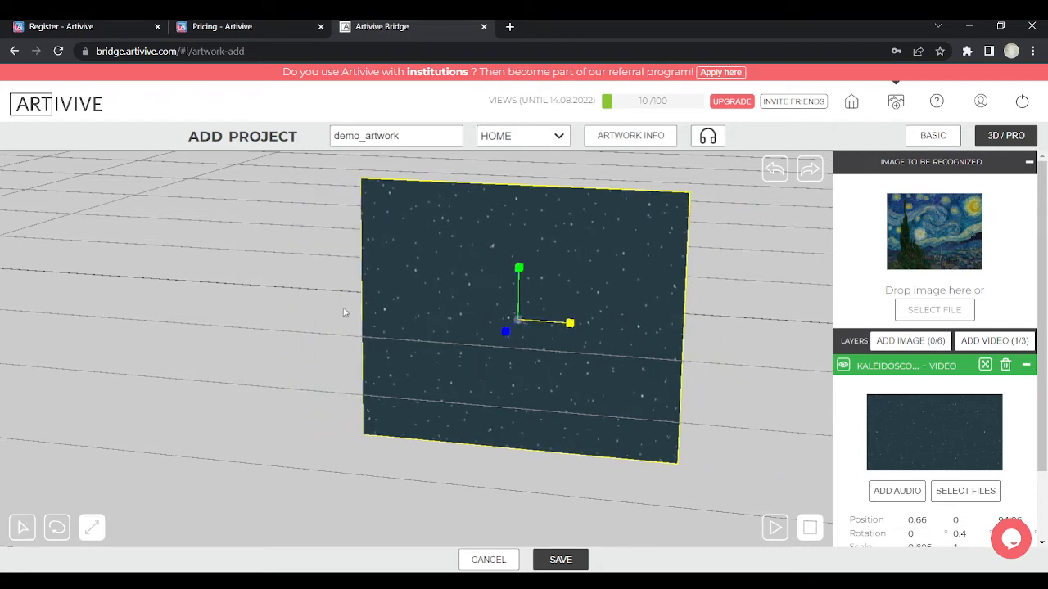
pyautogui.moveTo(519, 269); pyautogui.dragTo(533, 454)
pyautogui.moveTo(572, 244)
pyautogui.mouseDown()
pyautogui.moveTo(547, 266)
pyautogui.moveTo(566, 250)
pyautogui.mouseUp()
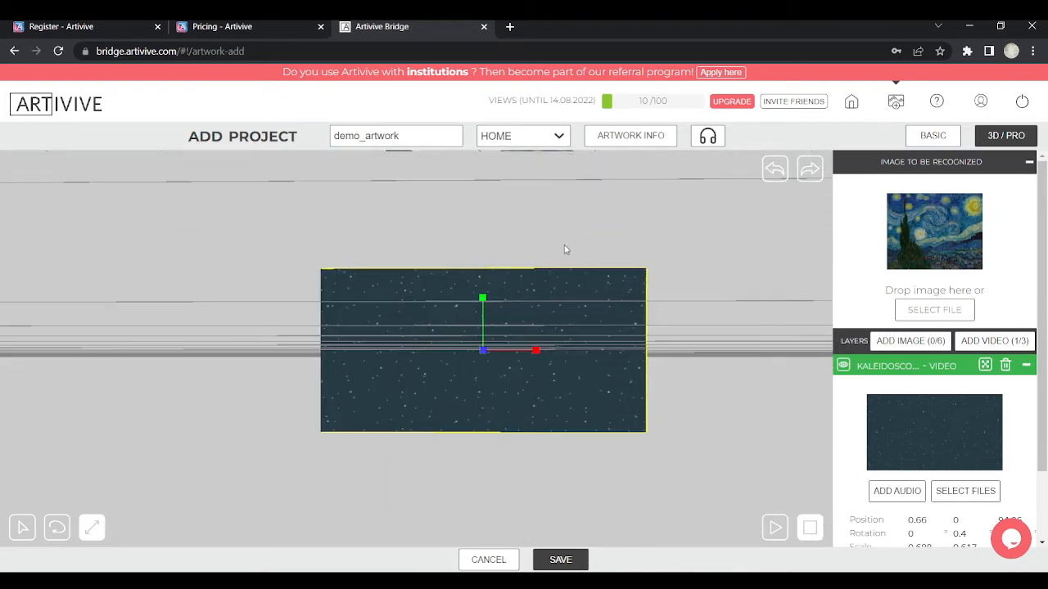
pyautogui.moveTo(484, 298); pyautogui.dragTo(475, 429)
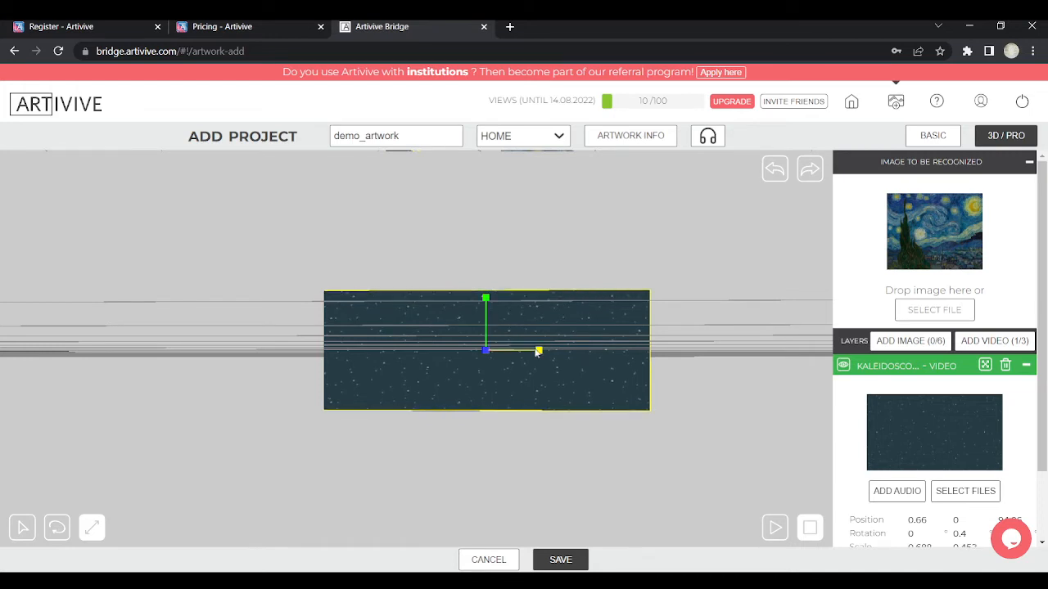
pyautogui.moveTo(537, 352); pyautogui.dragTo(267, 339)
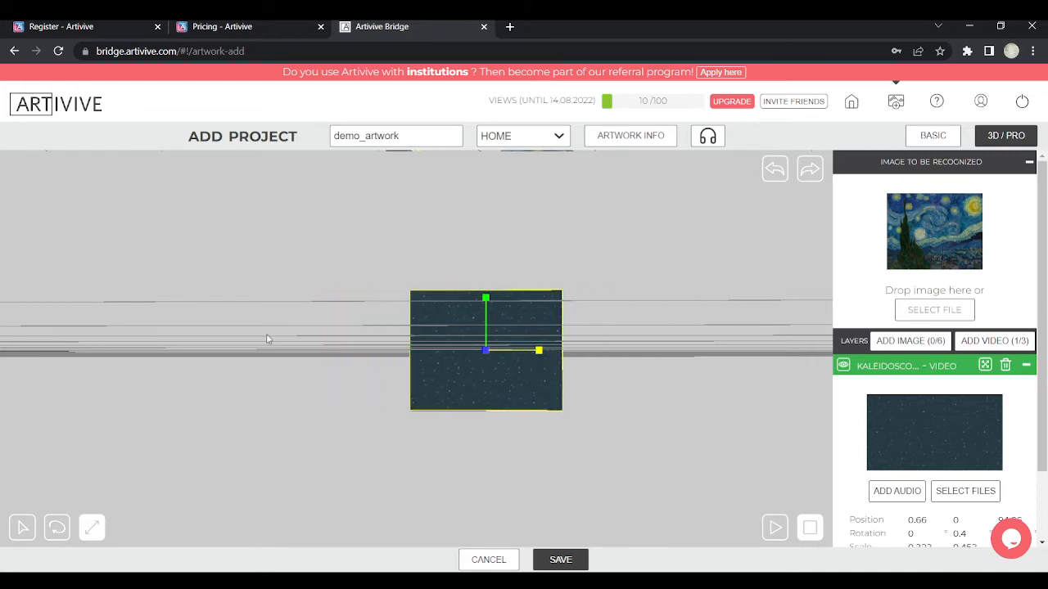
pyautogui.scroll(10, 501, 342)
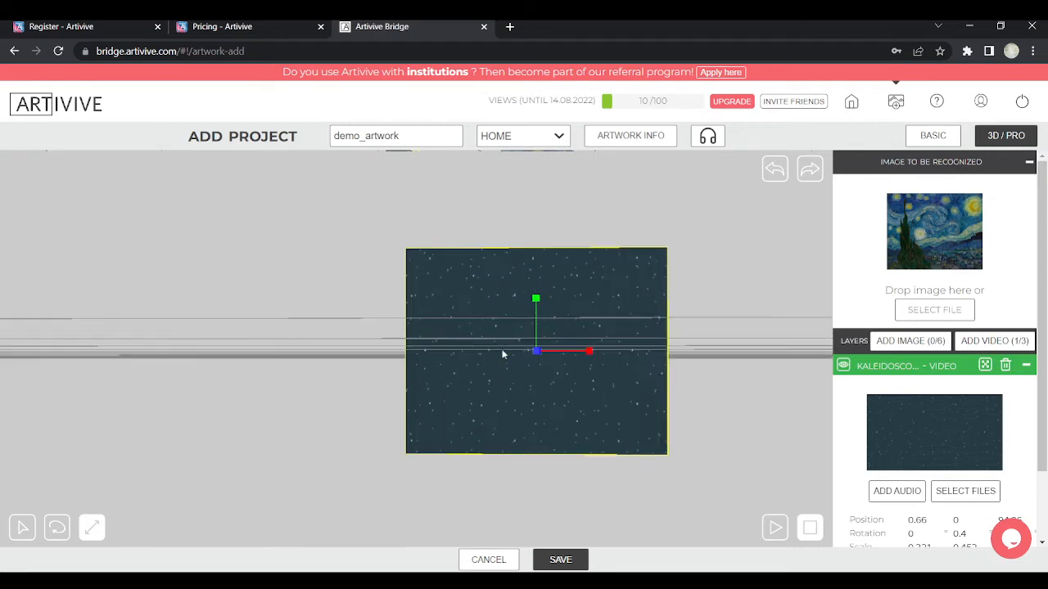
# Enlarge the plane slightly until its scale reads about 0.359 wide by 0.492 tall
pyautogui.moveTo(347, 358); pyautogui.dragTo(311, 362)
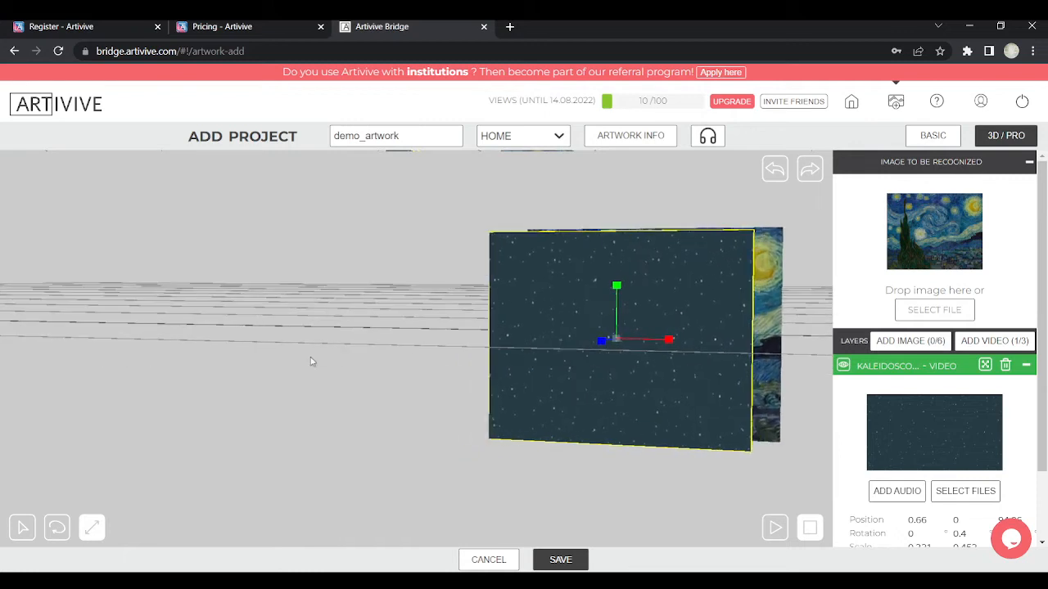
pyautogui.moveTo(669, 341); pyautogui.dragTo(688, 341)
pyautogui.moveTo(620, 285); pyautogui.dragTo(623, 255)
pyautogui.moveTo(669, 341); pyautogui.dragTo(700, 345)
pyautogui.moveTo(621, 280); pyautogui.dragTo(622, 259)
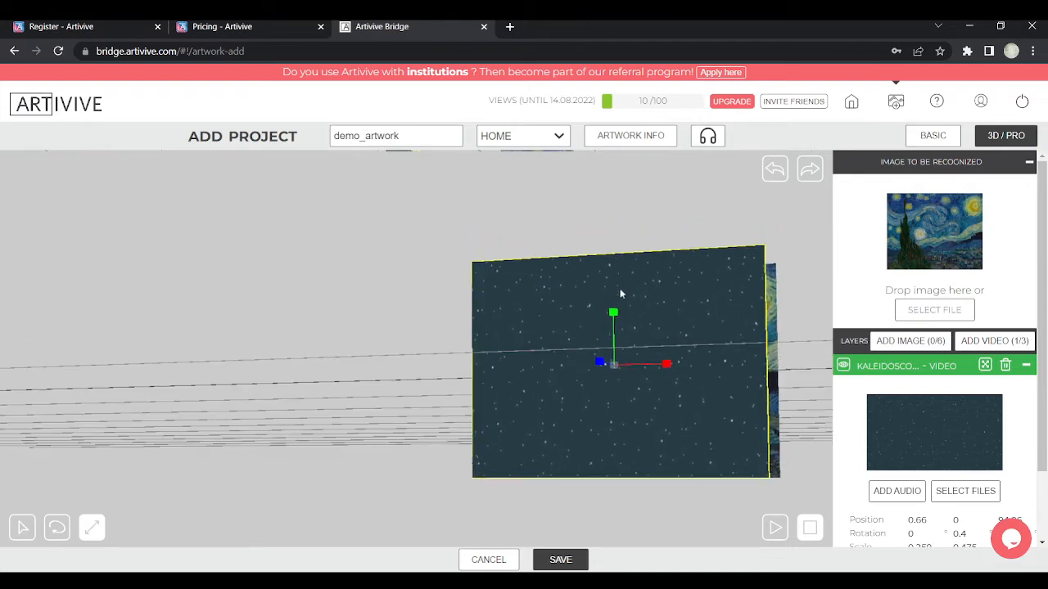
pyautogui.moveTo(614, 311); pyautogui.dragTo(613, 293)
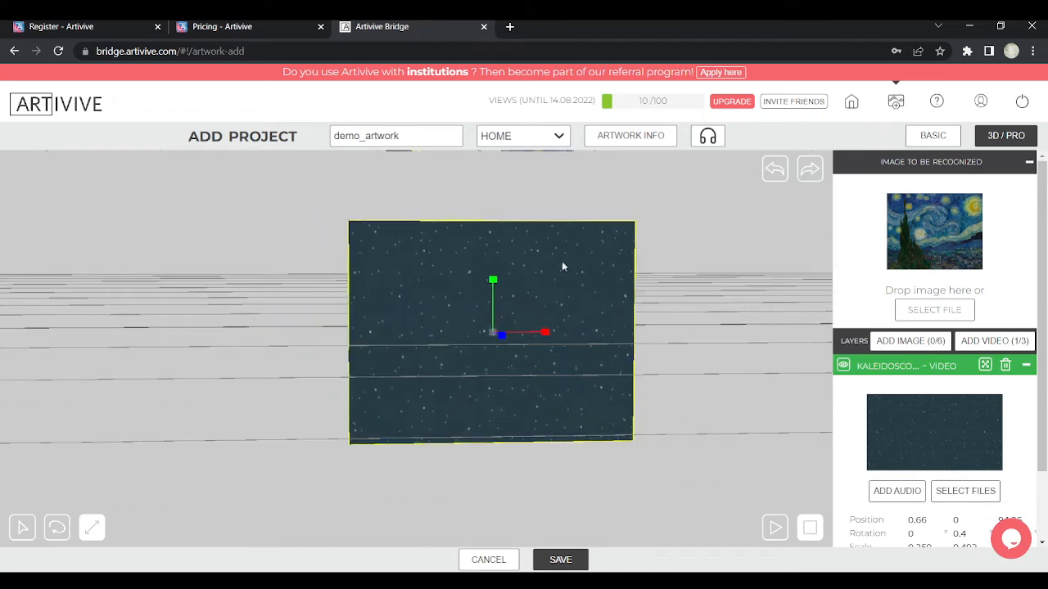
# Enable video transparency, keying out the dark background colour RGB 39 60 69
pyautogui.scroll(-1, 961, 390)
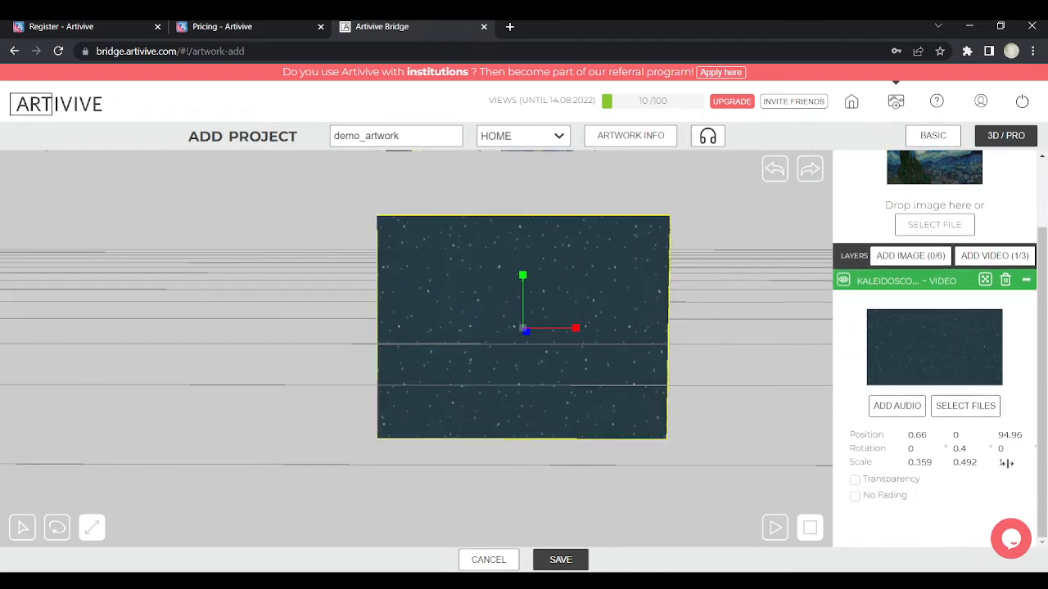
pyautogui.click(855, 479)
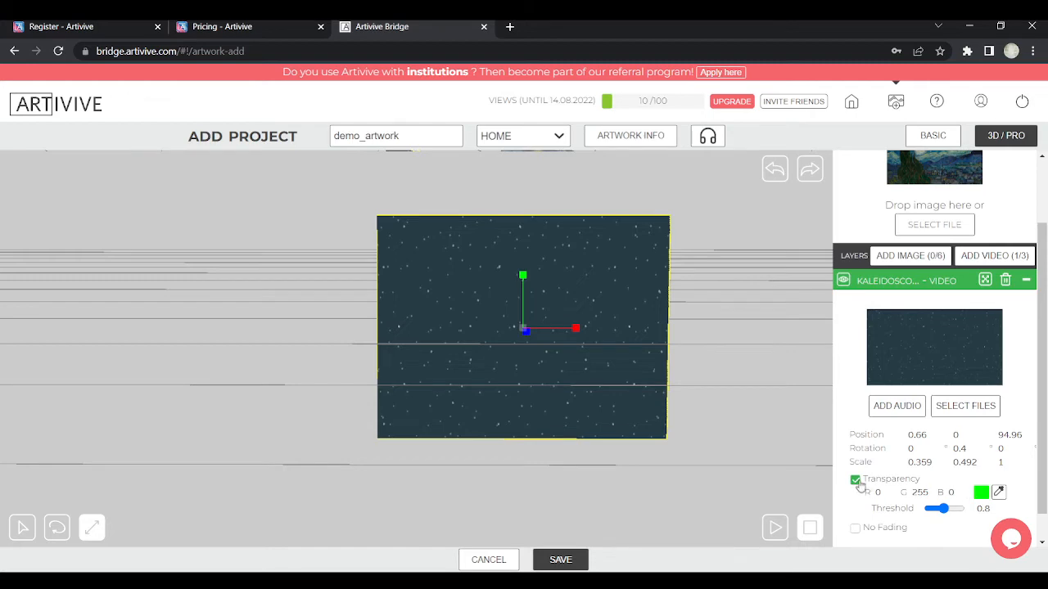
pyautogui.click(998, 493)
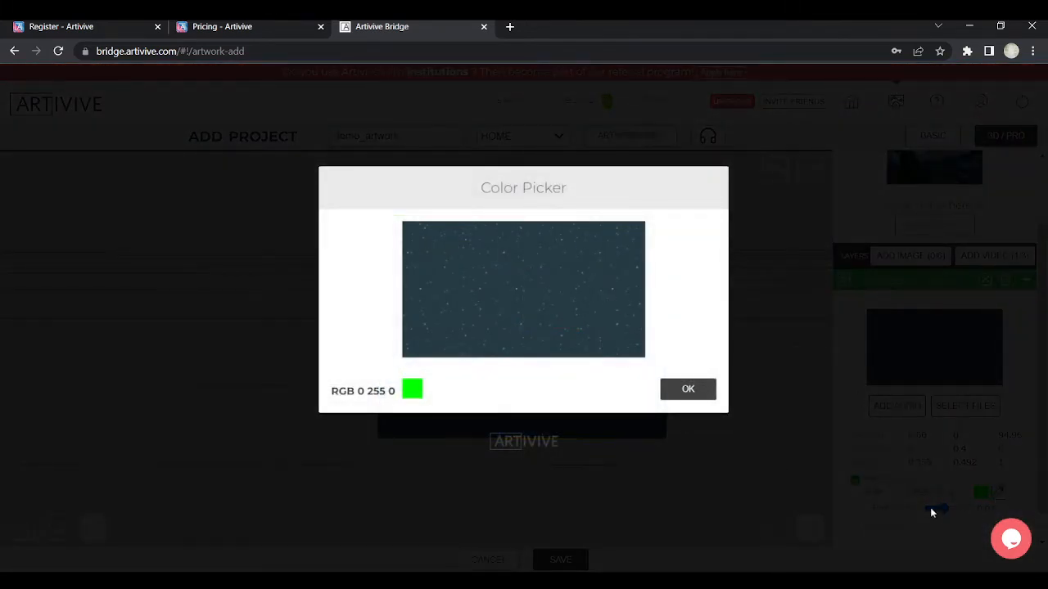
pyautogui.click(571, 296)
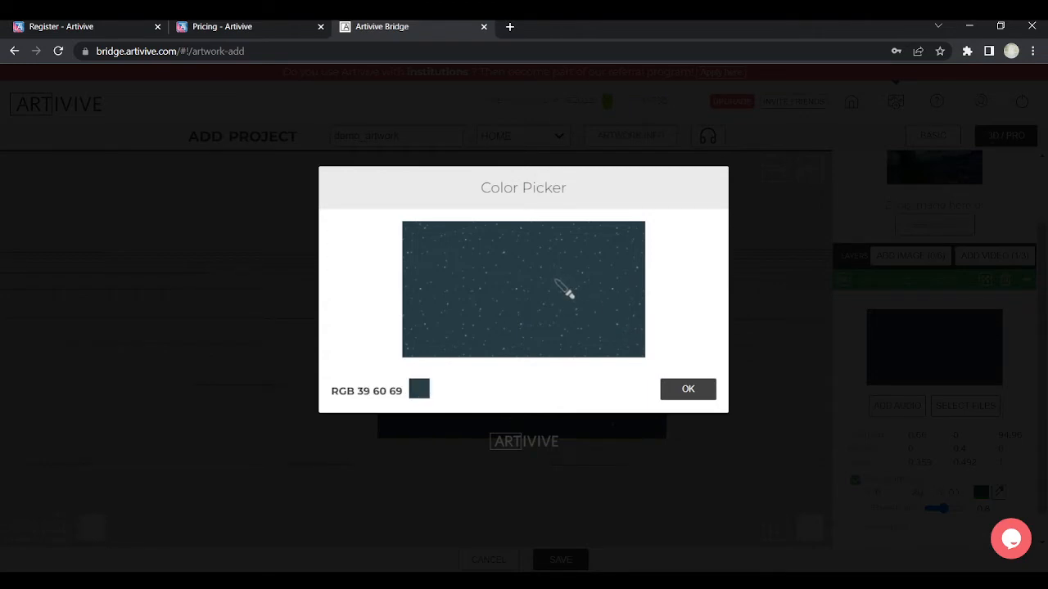
pyautogui.click(692, 394)
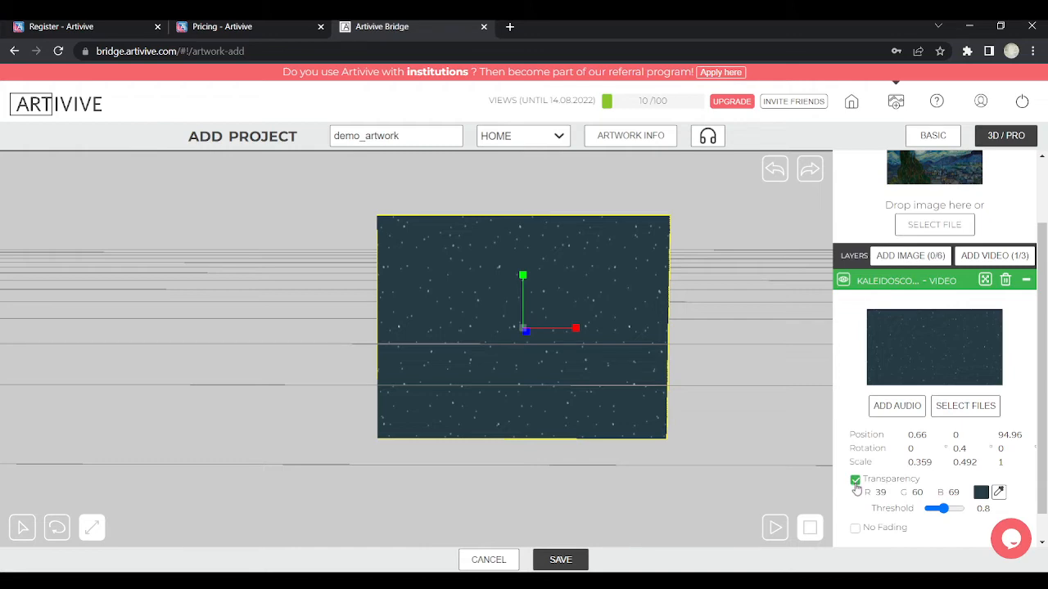
# Recheck the keyed-out overlay and orbit to a side view showing the video plane before the painting
pyautogui.moveTo(752, 307)
pyautogui.mouseDown()
pyautogui.moveTo(709, 315)
pyautogui.moveTo(736, 309)
pyautogui.mouseUp()
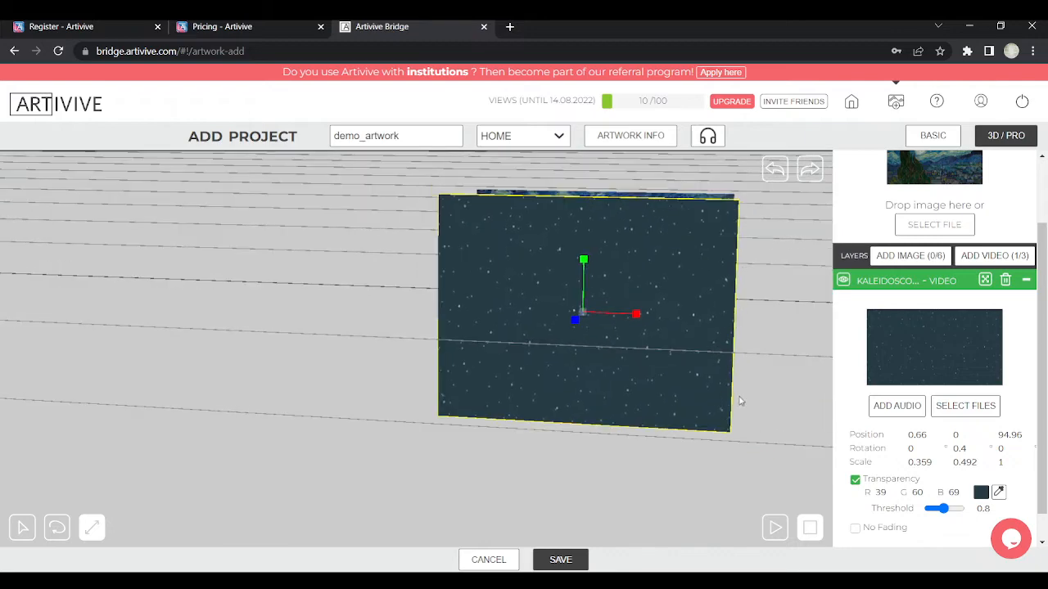
pyautogui.moveTo(741, 401); pyautogui.dragTo(646, 413)
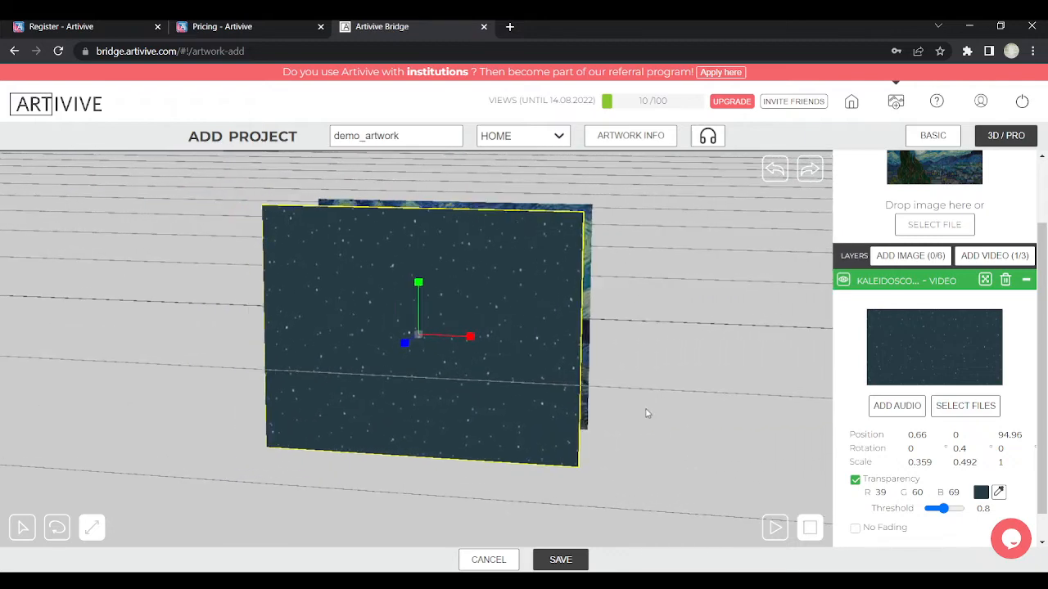
pyautogui.click(855, 482)
pyautogui.click(855, 482)
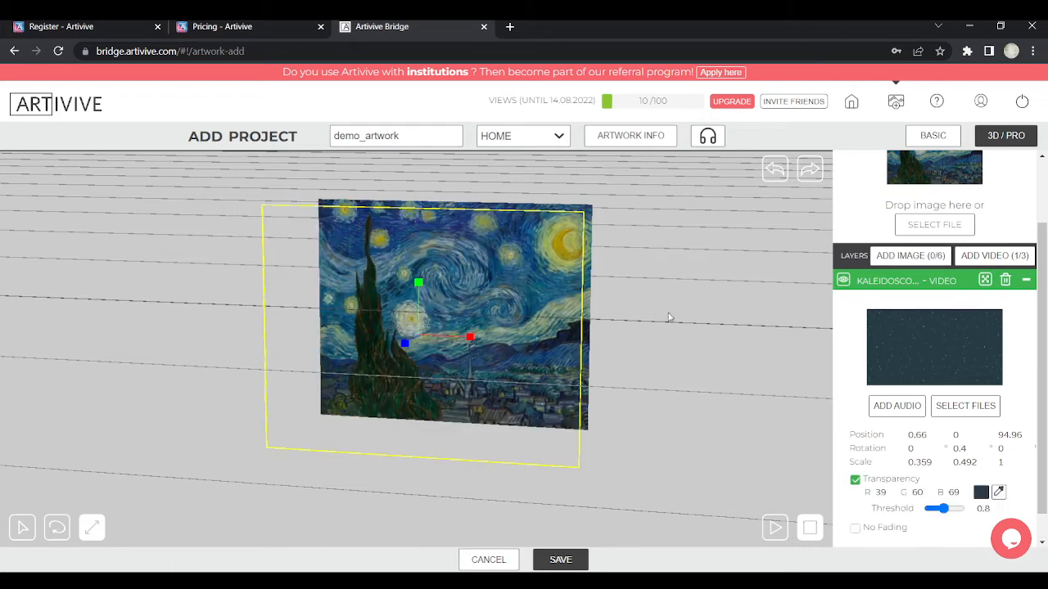
pyautogui.moveTo(685, 319); pyautogui.dragTo(787, 297)
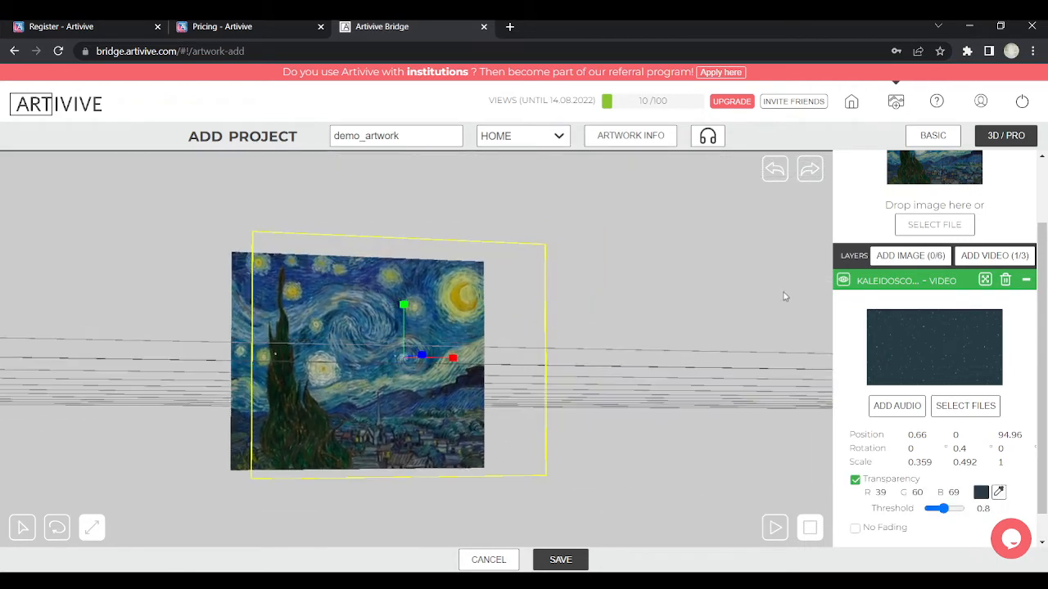
pyautogui.moveTo(669, 344); pyautogui.dragTo(649, 345)
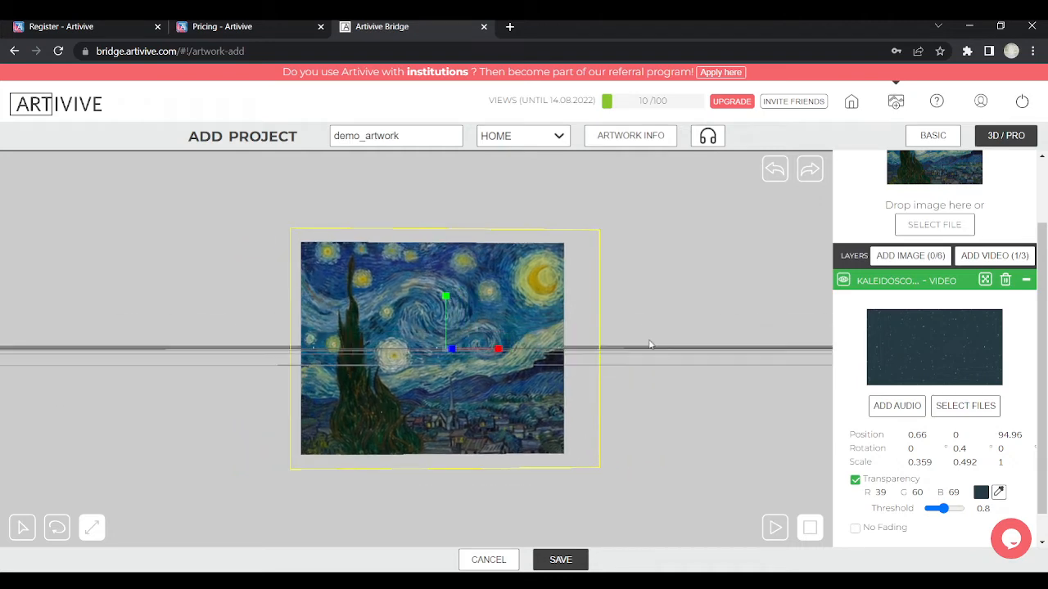
pyautogui.scroll(5, 529, 338)
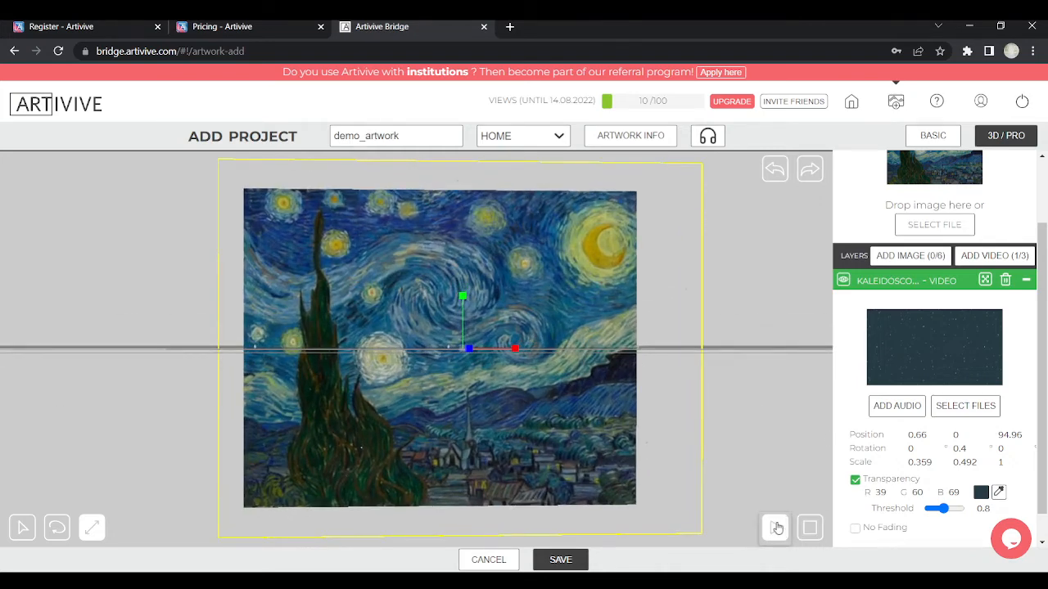
pyautogui.moveTo(767, 365)
pyautogui.mouseDown()
pyautogui.moveTo(675, 375)
pyautogui.moveTo(686, 376)
pyautogui.mouseUp()
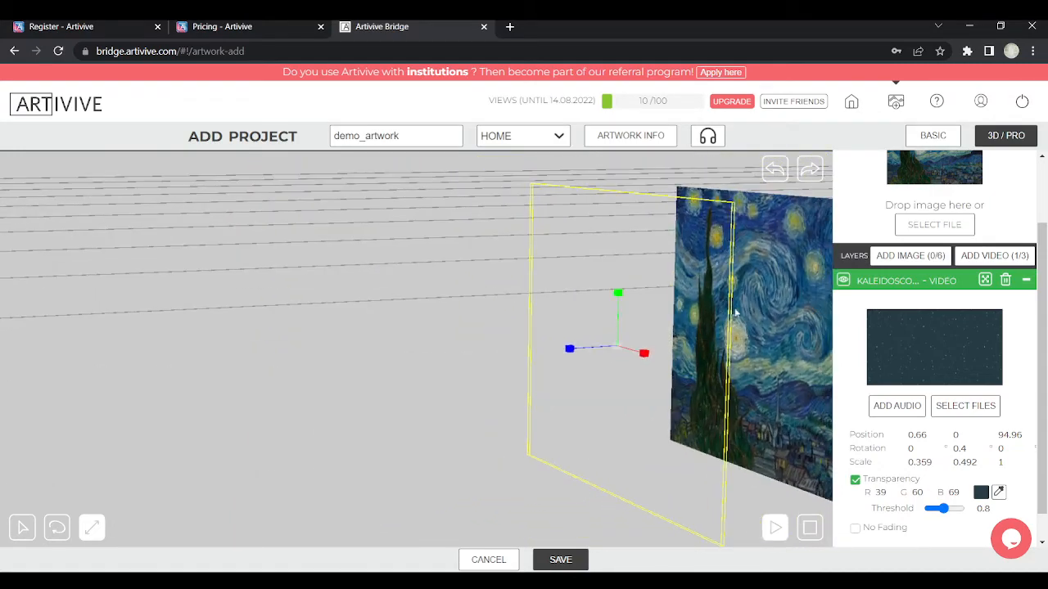
pyautogui.click(23, 528)
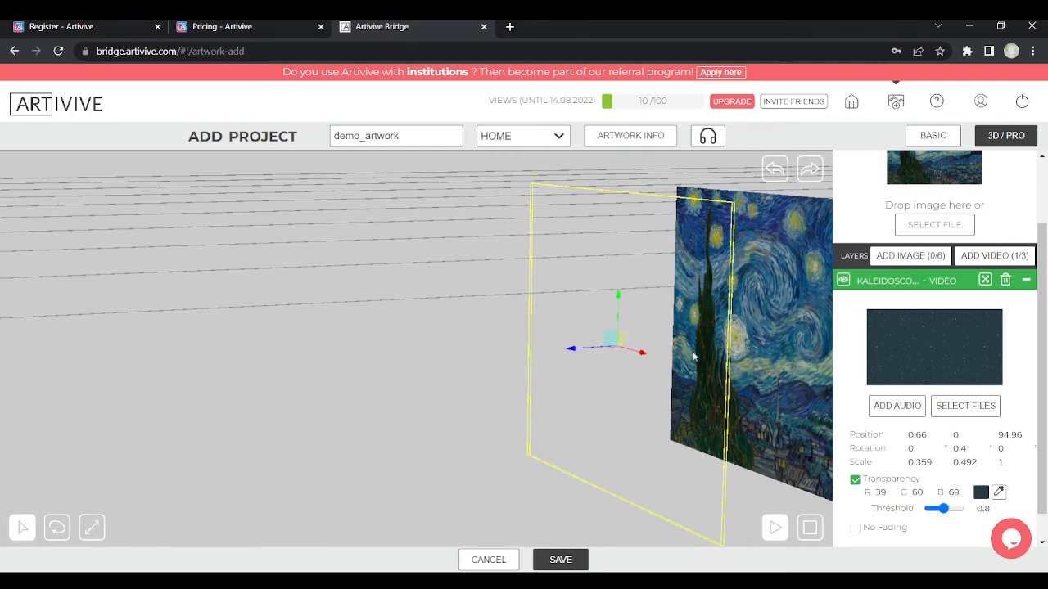
# Move the video plane up against the painting, to position 0.1, 0, 15.31
pyautogui.moveTo(577, 350)
pyautogui.mouseDown()
pyautogui.moveTo(681, 357)
pyautogui.moveTo(494, 344)
pyautogui.moveTo(533, 352)
pyautogui.moveTo(735, 318)
pyautogui.moveTo(709, 335)
pyautogui.moveTo(578, 347)
pyautogui.moveTo(665, 338)
pyautogui.moveTo(679, 326)
pyautogui.moveTo(646, 327)
pyautogui.moveTo(747, 296)
pyautogui.moveTo(647, 315)
pyautogui.moveTo(573, 304)
pyautogui.moveTo(434, 342)
pyautogui.moveTo(409, 335)
pyautogui.moveTo(576, 257)
pyautogui.moveTo(675, 274)
pyautogui.mouseUp()
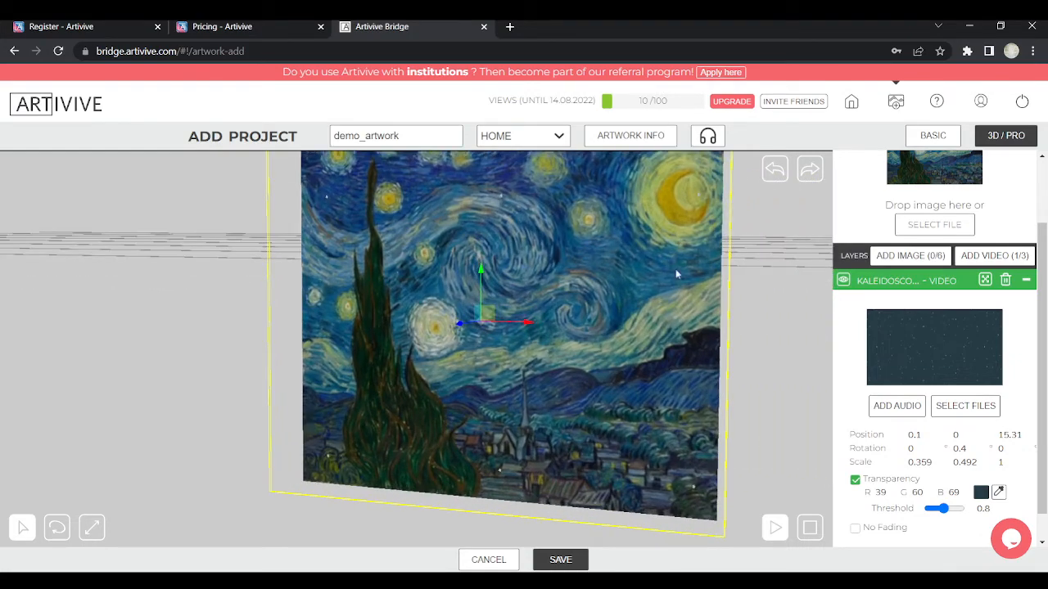
pyautogui.moveTo(572, 434)
pyautogui.mouseDown()
pyautogui.moveTo(600, 331)
pyautogui.moveTo(620, 367)
pyautogui.moveTo(616, 347)
pyautogui.moveTo(608, 370)
pyautogui.moveTo(597, 366)
pyautogui.moveTo(668, 368)
pyautogui.moveTo(531, 397)
pyautogui.moveTo(514, 376)
pyautogui.mouseUp()
pyautogui.scroll(-3, 596, 368)
pyautogui.scroll(2, 562, 367)
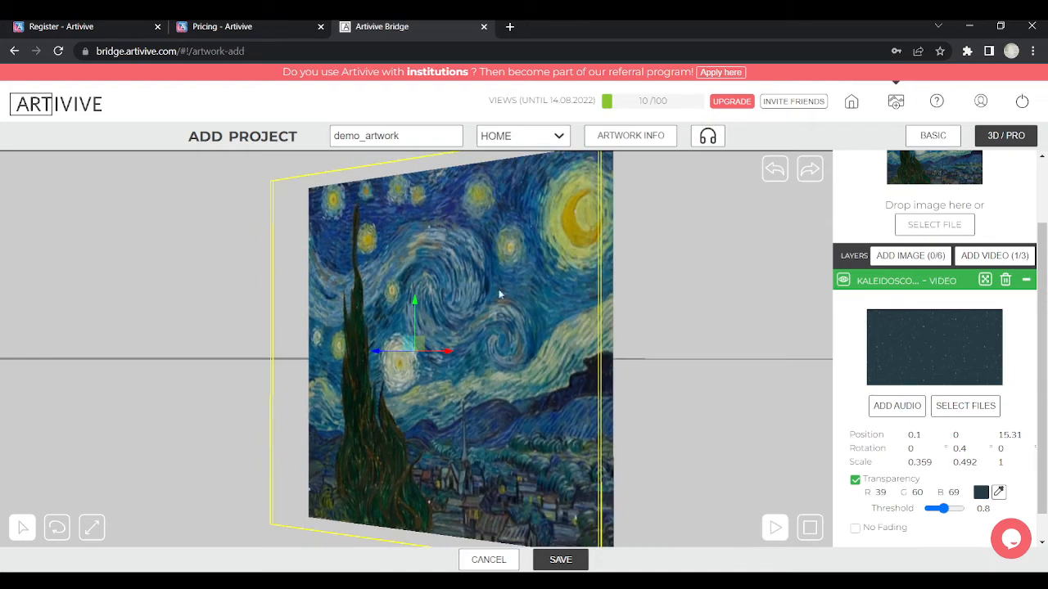
pyautogui.moveTo(606, 366)
pyautogui.mouseDown()
pyautogui.moveTo(660, 368)
pyautogui.moveTo(647, 344)
pyautogui.moveTo(536, 339)
pyautogui.mouseUp()
# Orbit and zoom the view to see the painting and overlay head-on
pyautogui.scroll(-2, 687, 363)
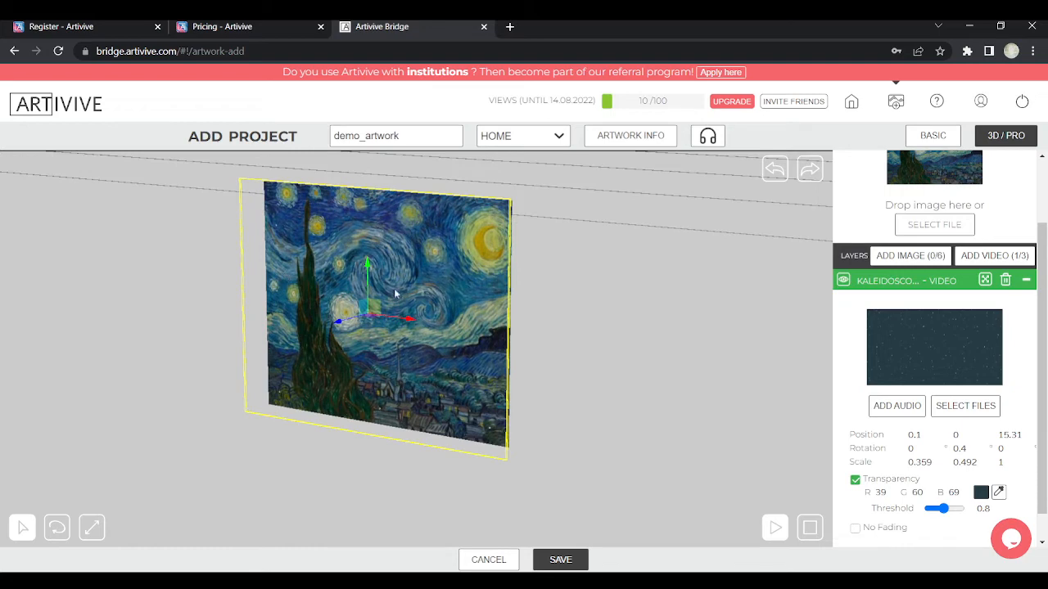
pyautogui.moveTo(518, 391)
pyautogui.mouseDown()
pyautogui.moveTo(596, 360)
pyautogui.moveTo(664, 357)
pyautogui.mouseUp()
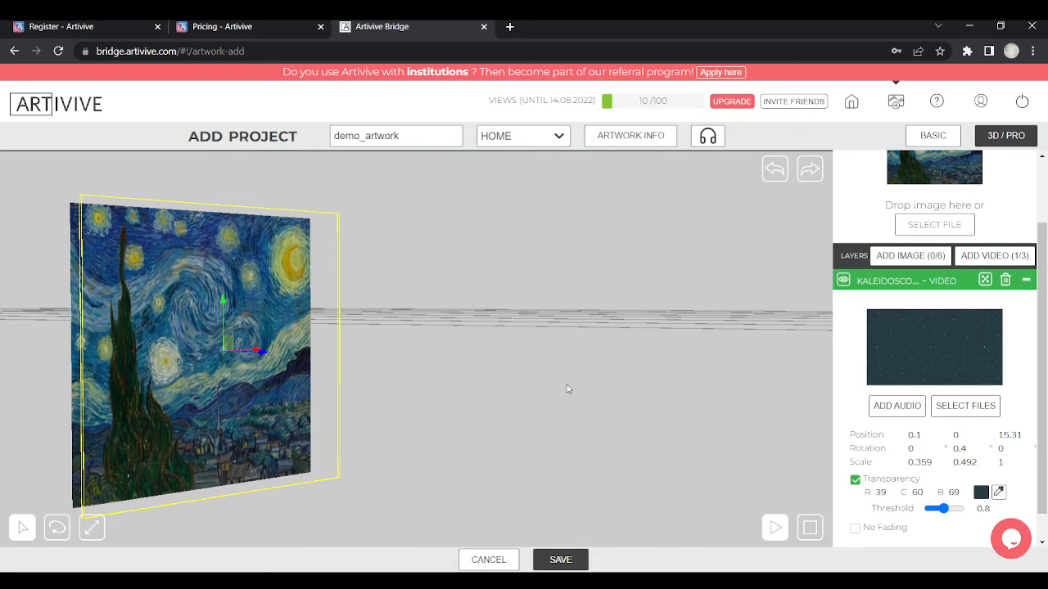
pyautogui.moveTo(517, 333); pyautogui.dragTo(284, 340)
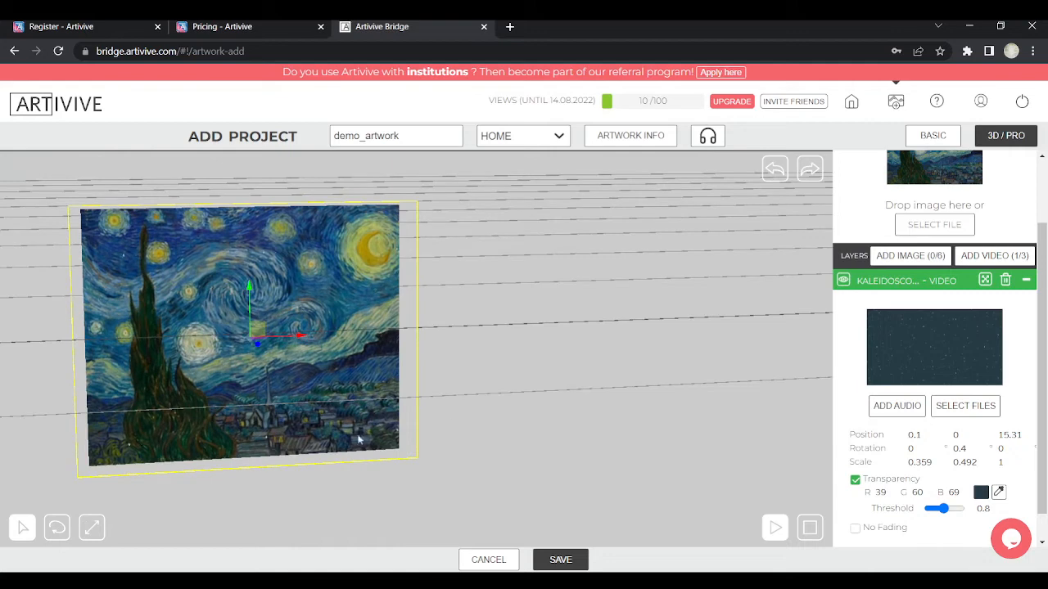
pyautogui.moveTo(555, 370); pyautogui.dragTo(739, 372)
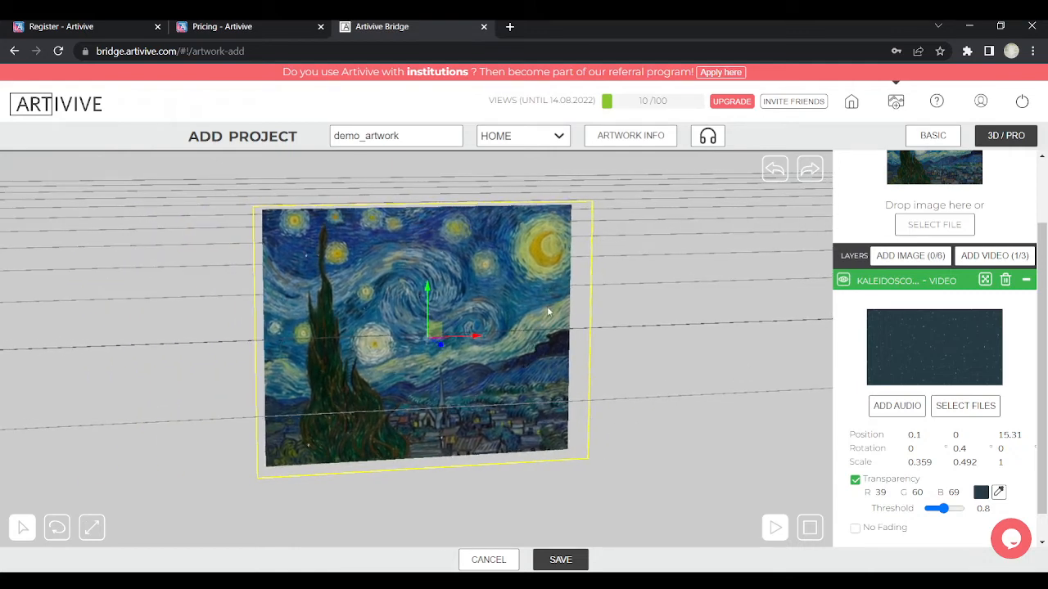
pyautogui.moveTo(676, 303)
pyautogui.mouseDown()
pyautogui.moveTo(672, 257)
pyautogui.moveTo(655, 260)
pyautogui.moveTo(666, 238)
pyautogui.mouseUp()
pyautogui.scroll(-1, 971, 281)
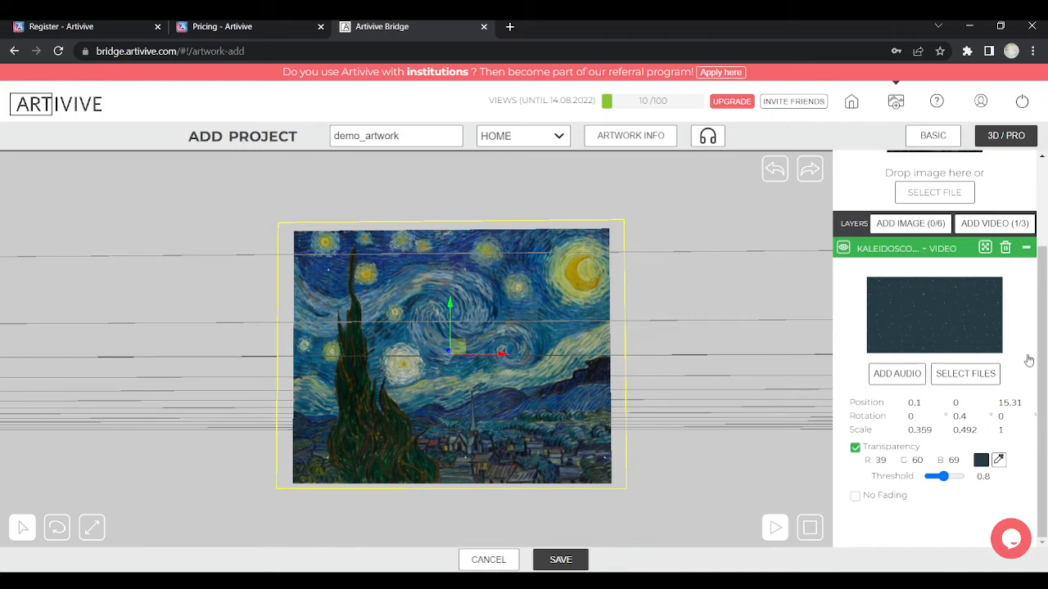
pyautogui.moveTo(701, 434); pyautogui.dragTo(759, 450)
# Save the demo_artwork project from the Add Project page
pyautogui.click(560, 560)
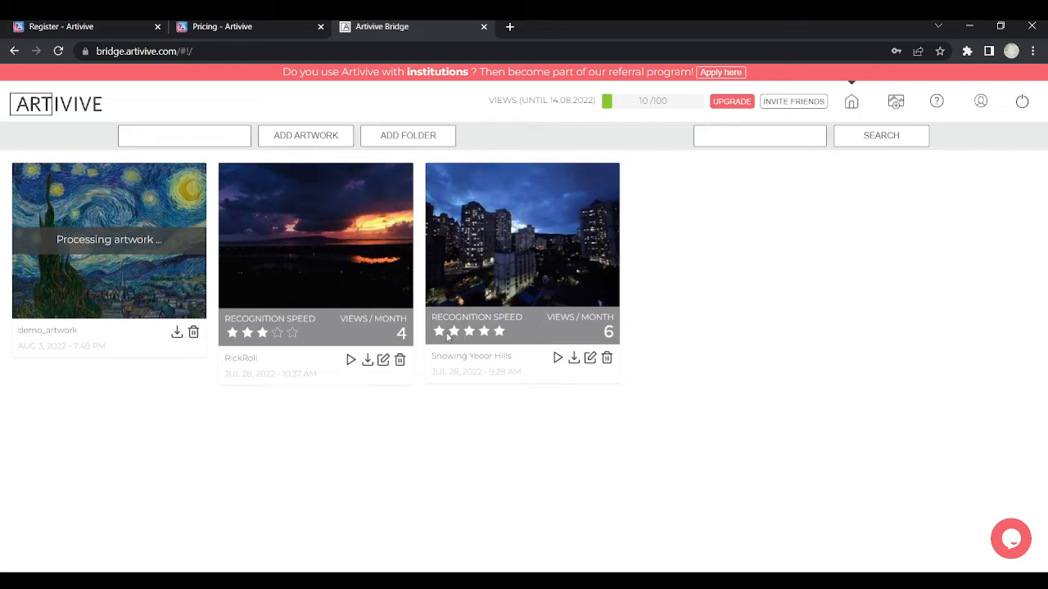
# Play the Snowing Yeoor Hills artwork's video preview
pyautogui.click(557, 359)
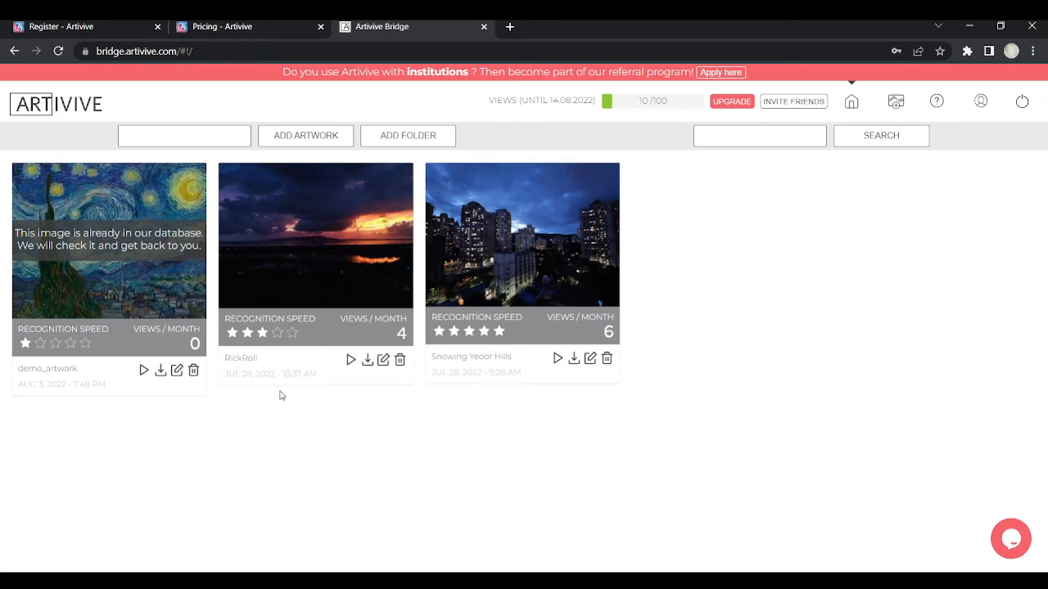
pyautogui.click(352, 362)
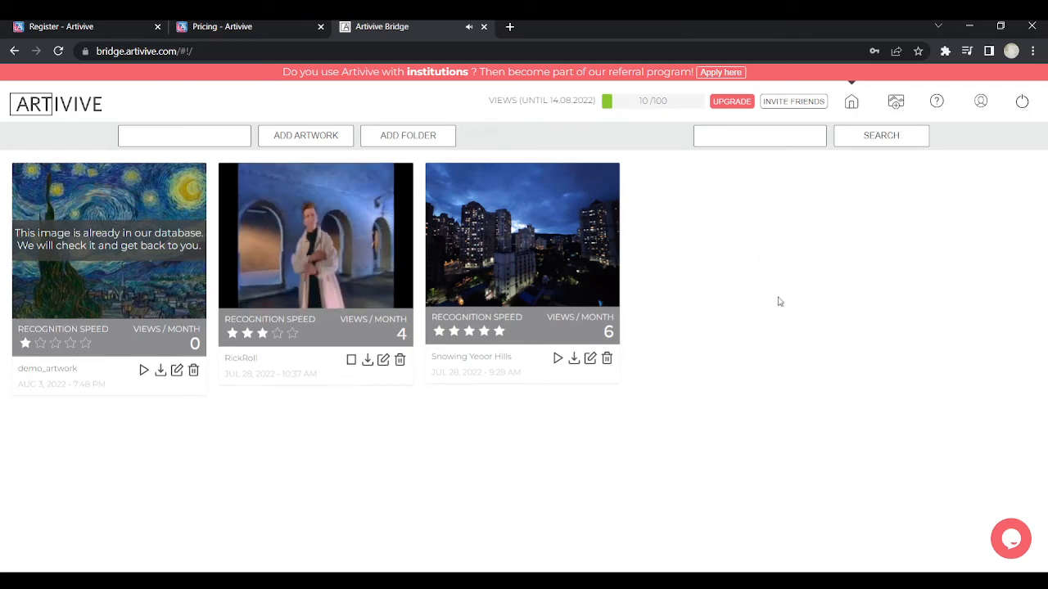
pyautogui.click(351, 361)
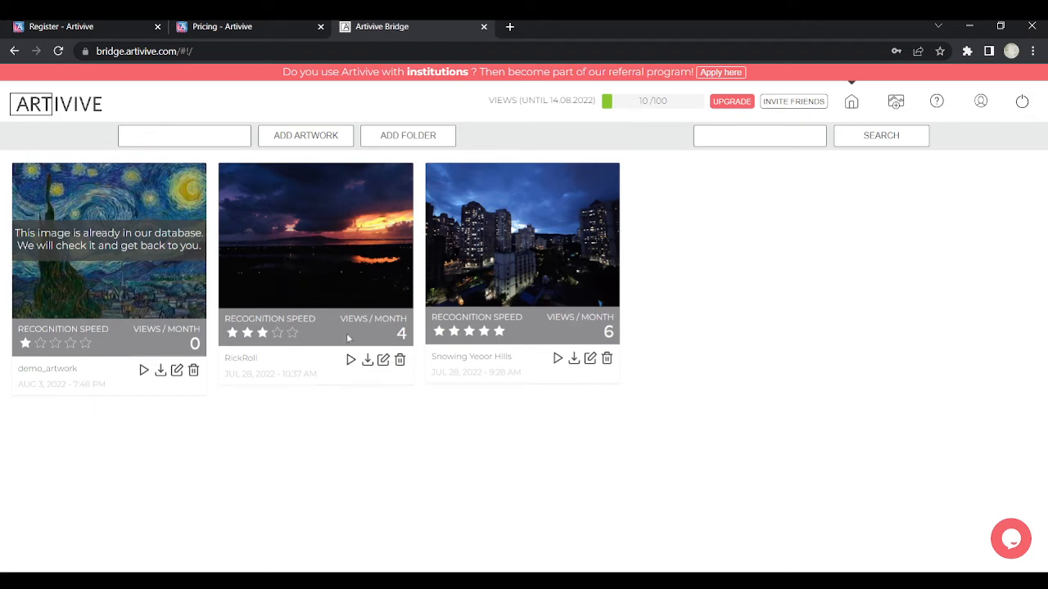
pyautogui.click(350, 360)
# Play and stop the demo_artwork starfield preview, then go to the Artivive registration page
pyautogui.click(144, 371)
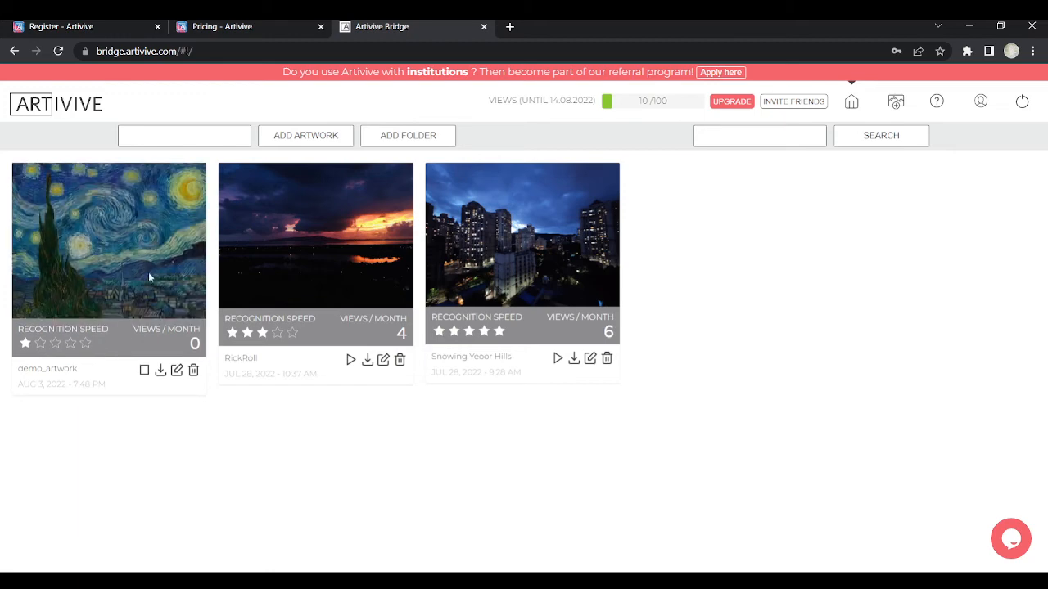
pyautogui.click(144, 370)
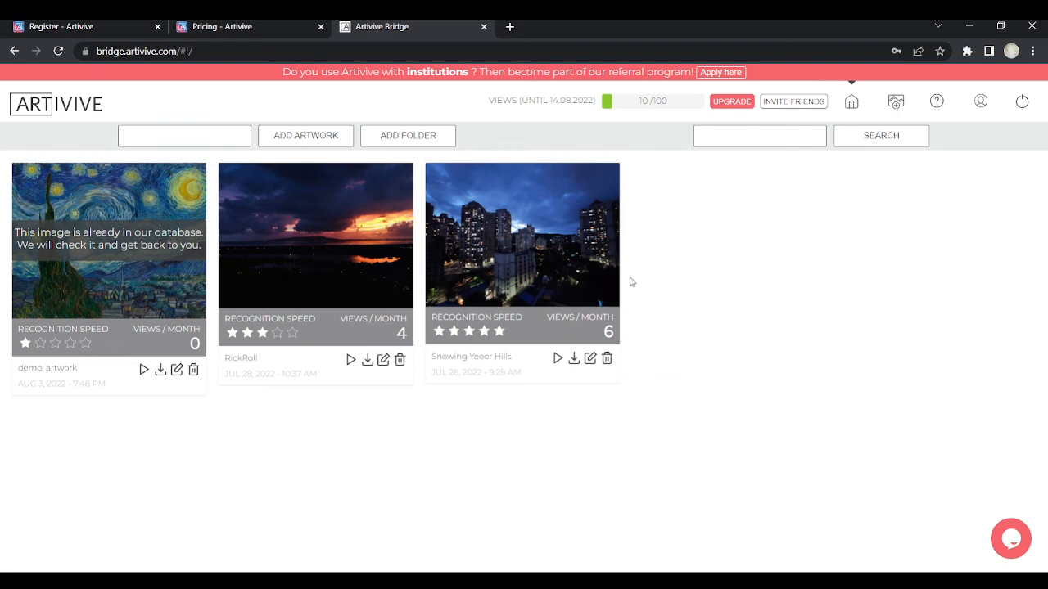
pyautogui.click(9, 26)
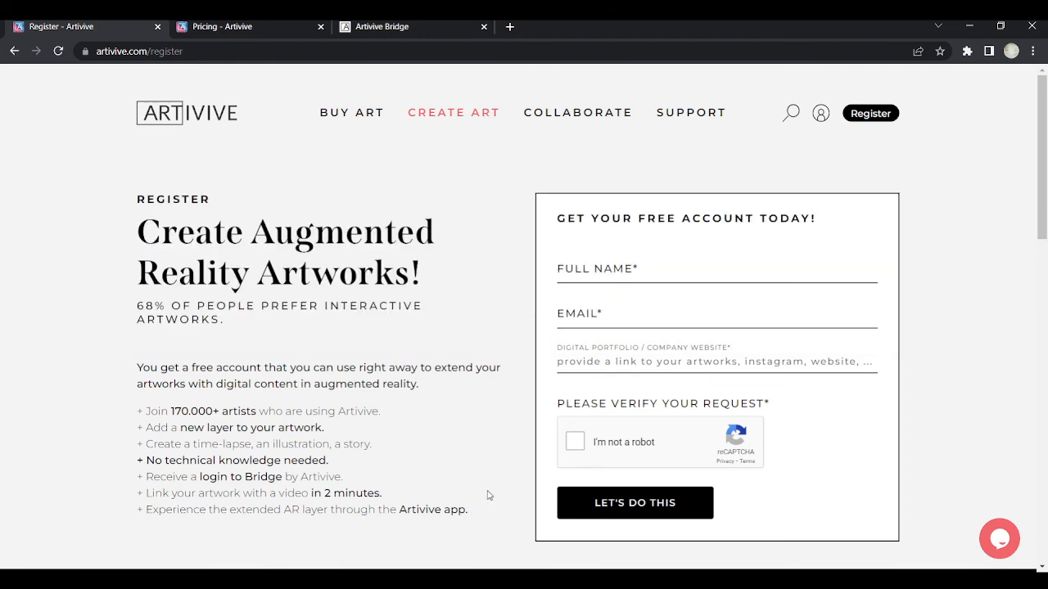
pyautogui.click(252, 29)
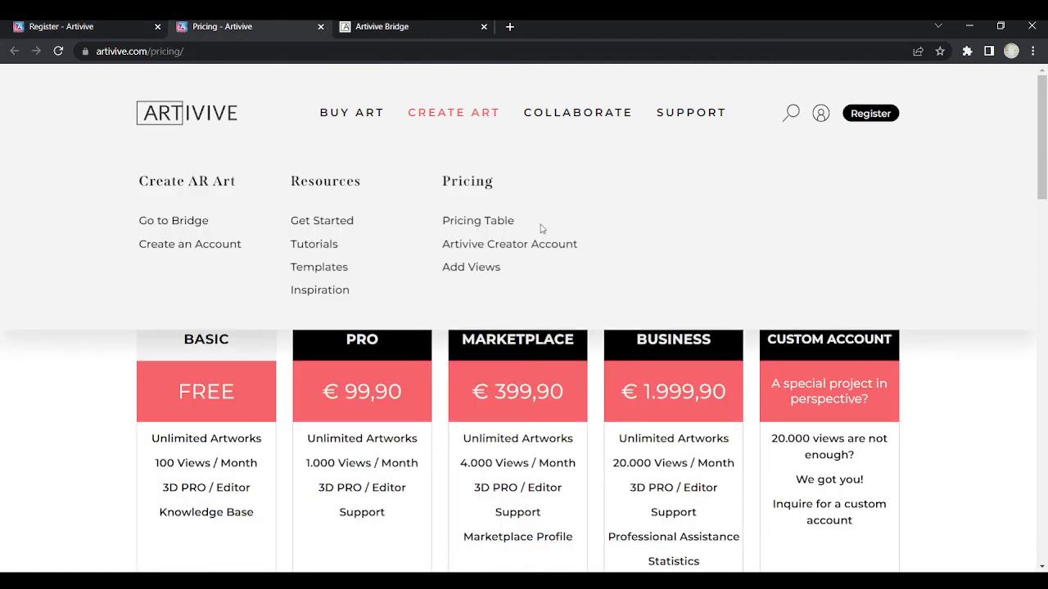
pyautogui.scroll(-3, 929, 495)
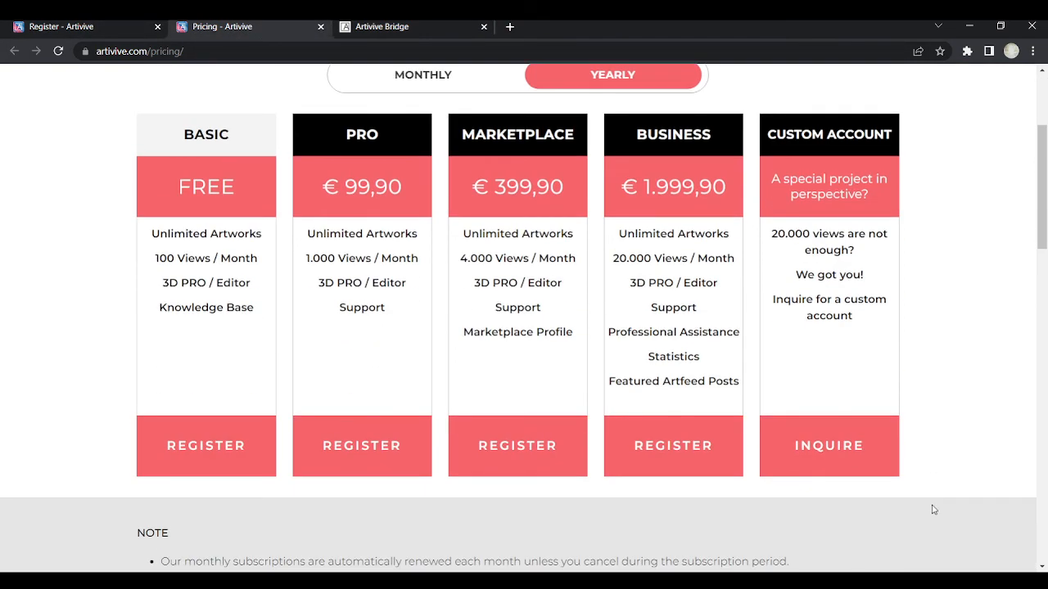
pyautogui.scroll(-3, 932, 501)
pyautogui.scroll(6, 932, 512)
pyautogui.moveTo(585, 114)
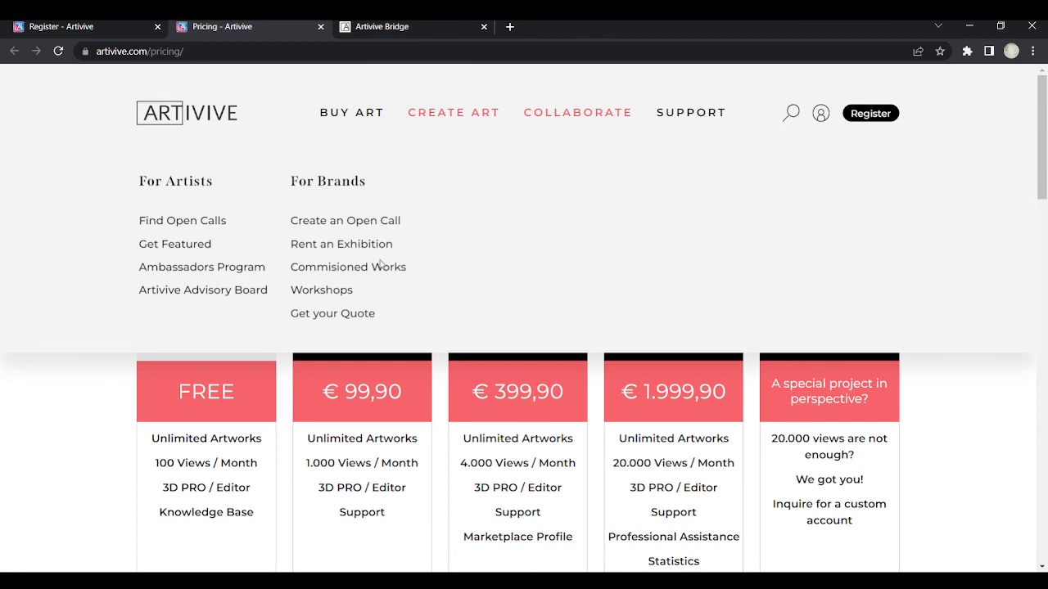
pyautogui.click(30, 27)
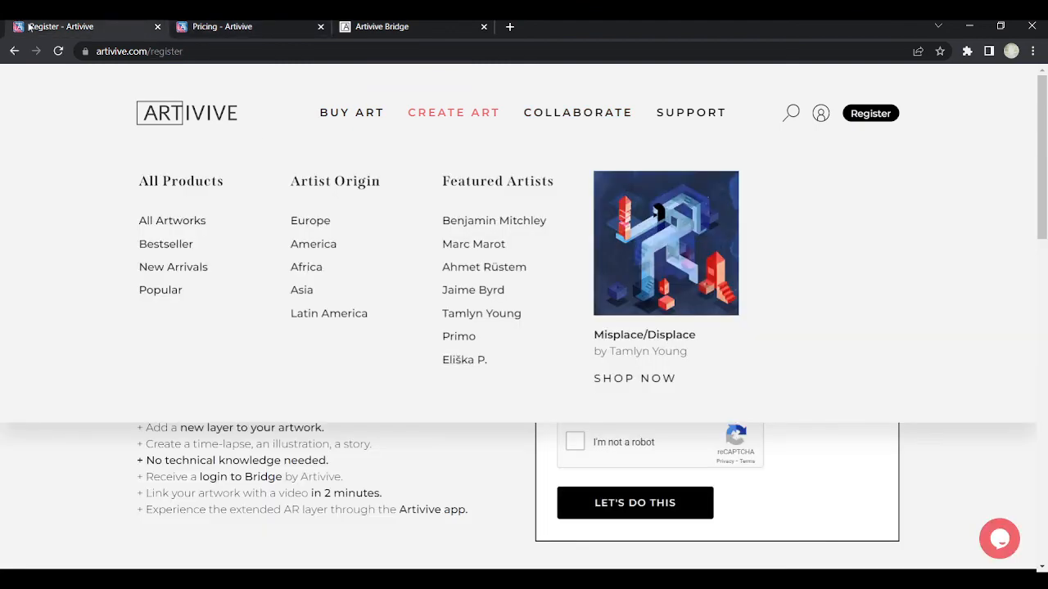
# Return to the Artivive Bridge tab showing the artwork library
pyautogui.click(381, 26)
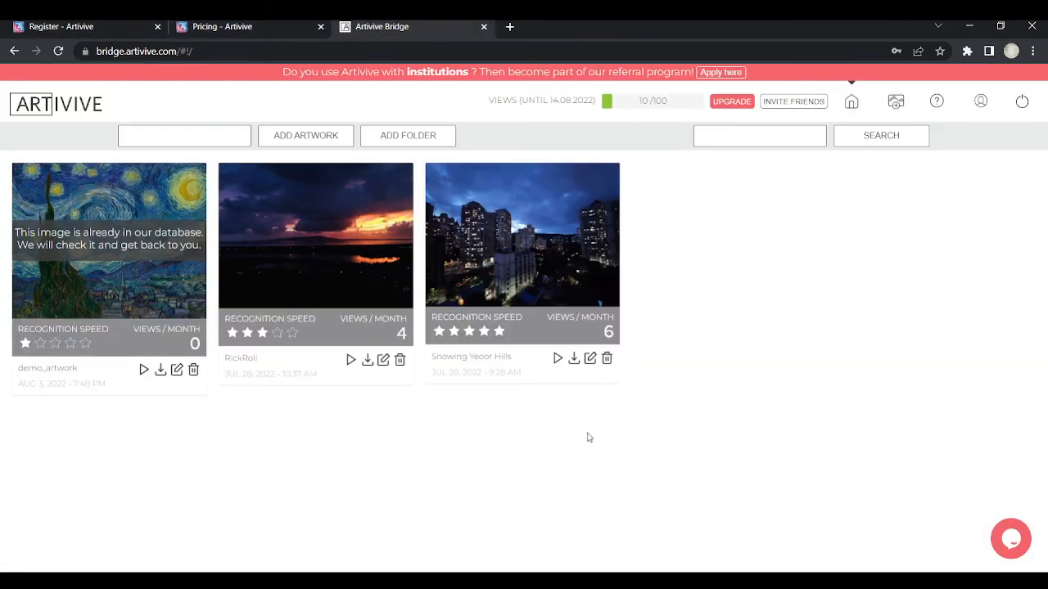